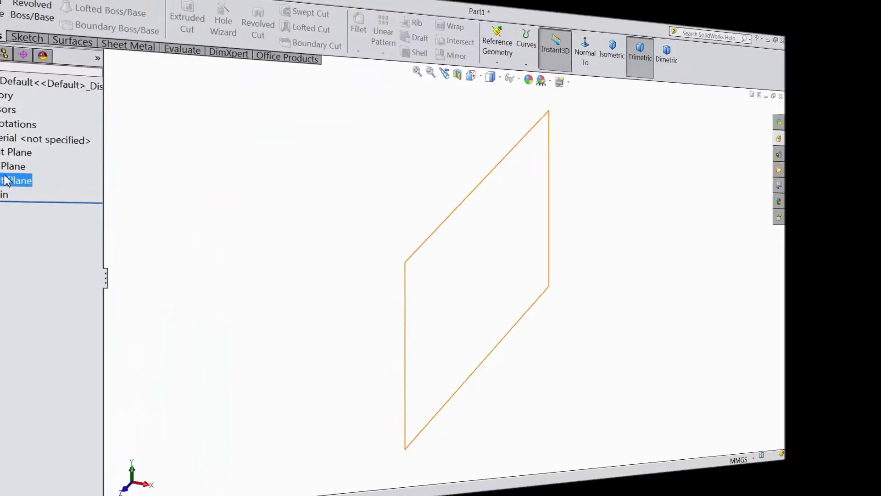
# Step: Select the Top Plane of the new blank part as the sketch plane
pyautogui.click(39, 183)
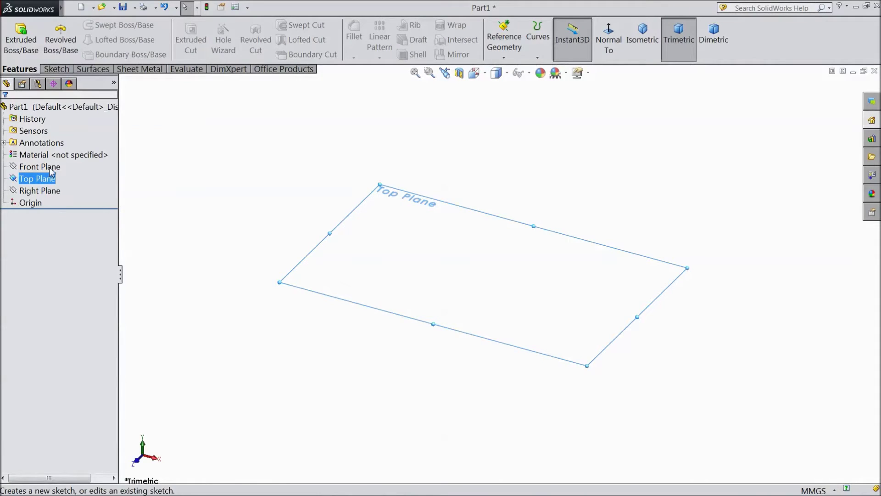
# Step: On the Top Plane, draw an origin-centred circle dimensioned to Ø20 mm and exit Sketch1
pyautogui.click(51, 172)
pyautogui.click(100, 26)
pyautogui.click(501, 274)
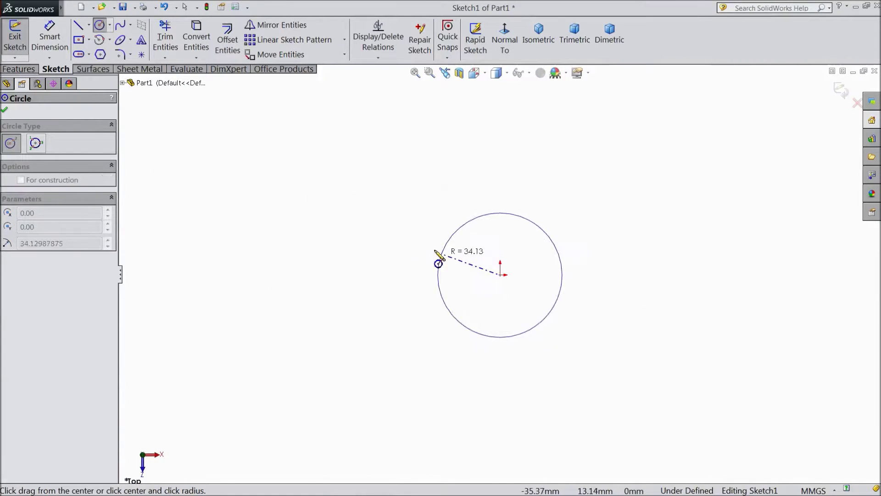
pyautogui.click(385, 237)
pyautogui.click(50, 44)
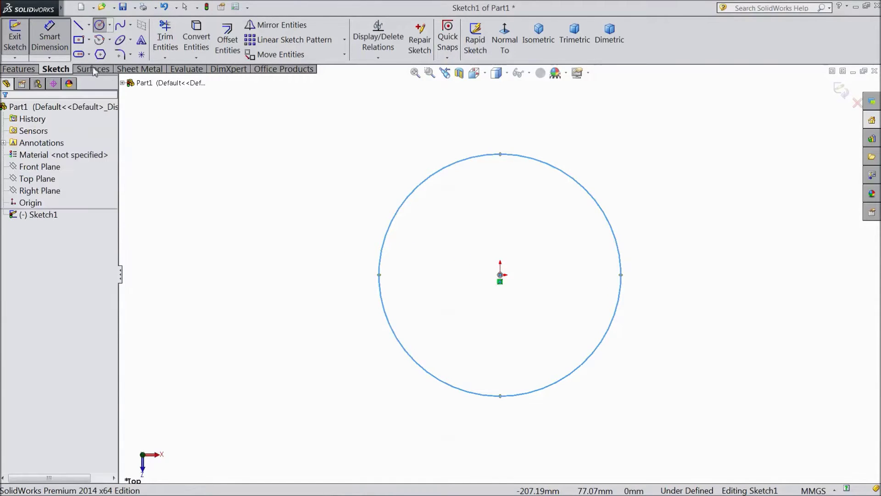
pyautogui.click(380, 276)
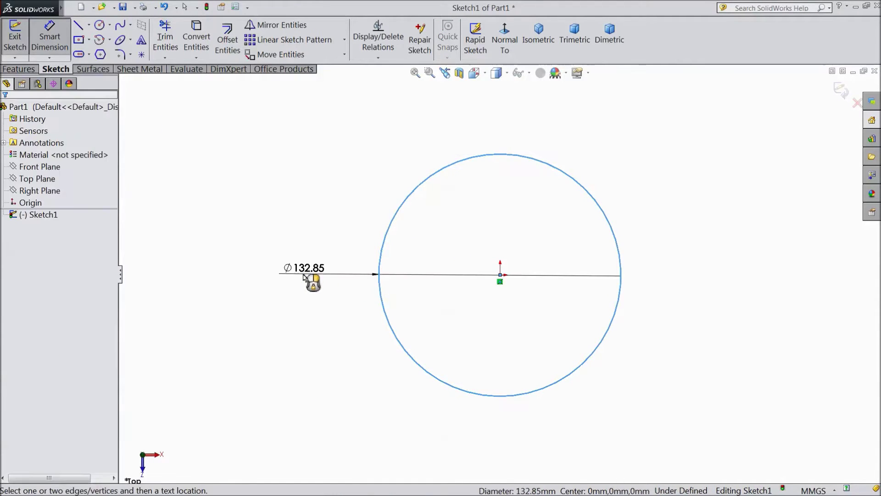
pyautogui.click(312, 280)
pyautogui.write('20')
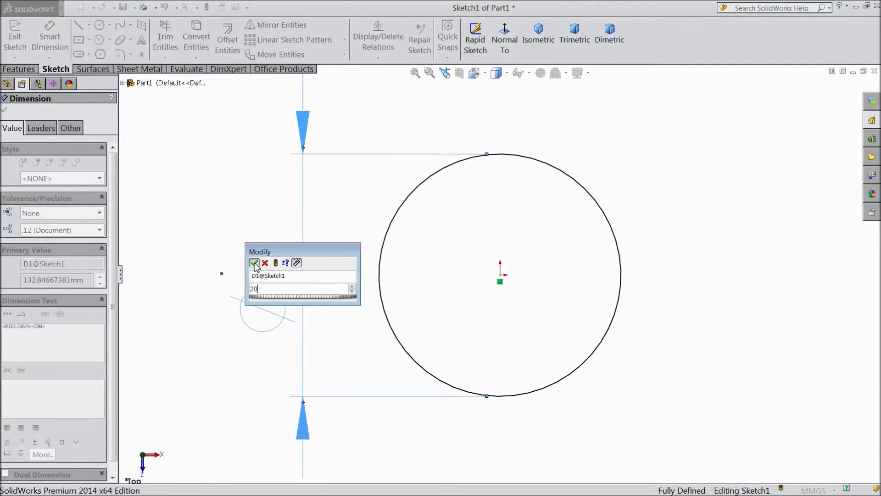
pyautogui.click(254, 263)
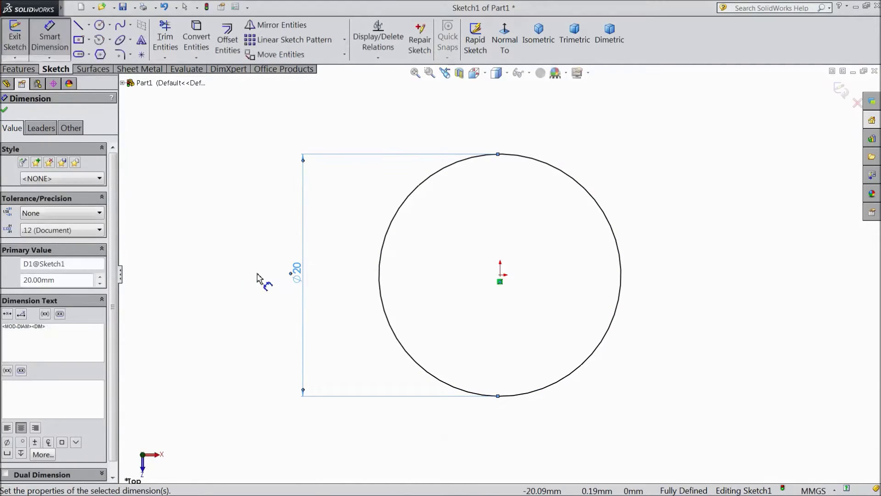
pyautogui.click(5, 111)
pyautogui.click(16, 34)
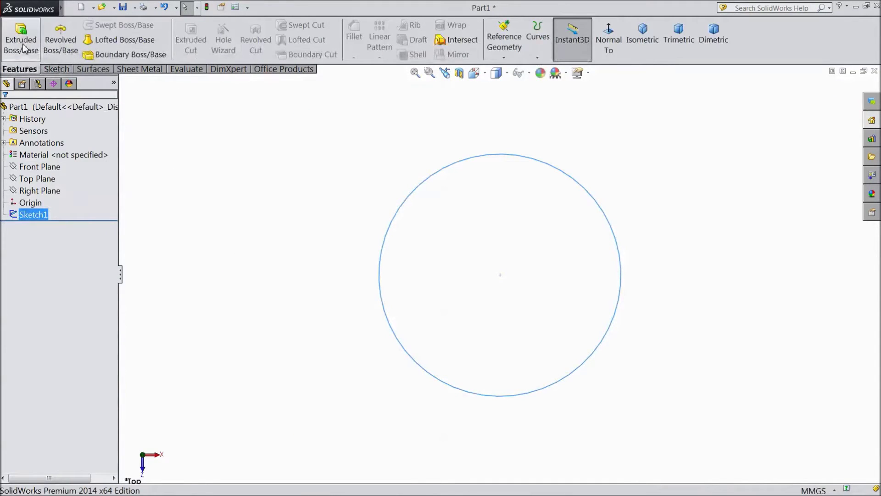
# Step: Extrude the Ø20 circle blind 21 mm as Boss-Extrude1, then select the cylinder's bottom face
pyautogui.click(23, 43)
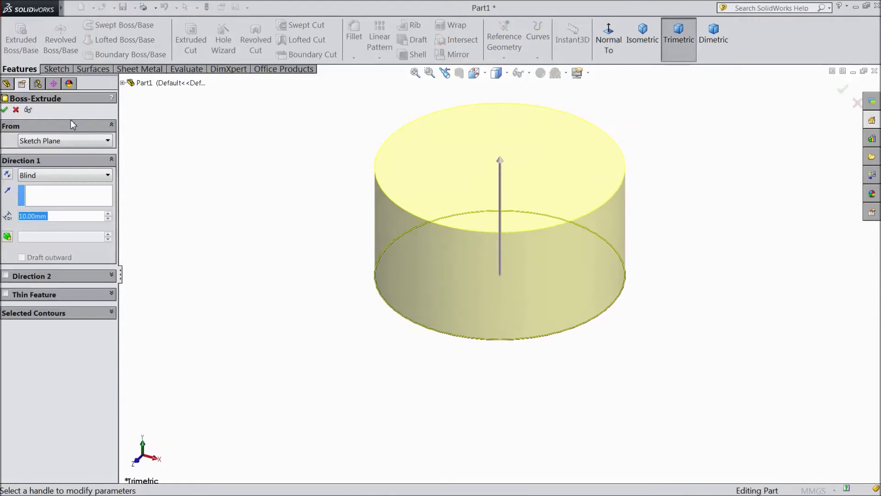
pyautogui.write('21')
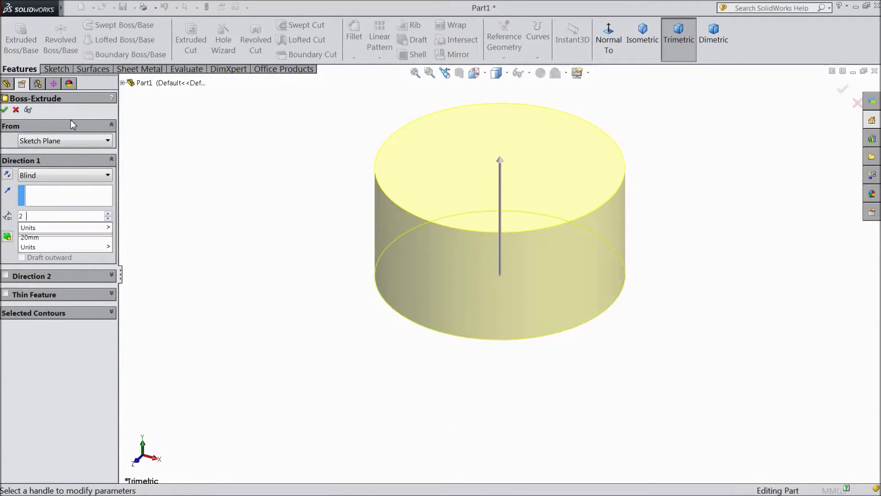
pyautogui.press('Return')
pyautogui.press('f')
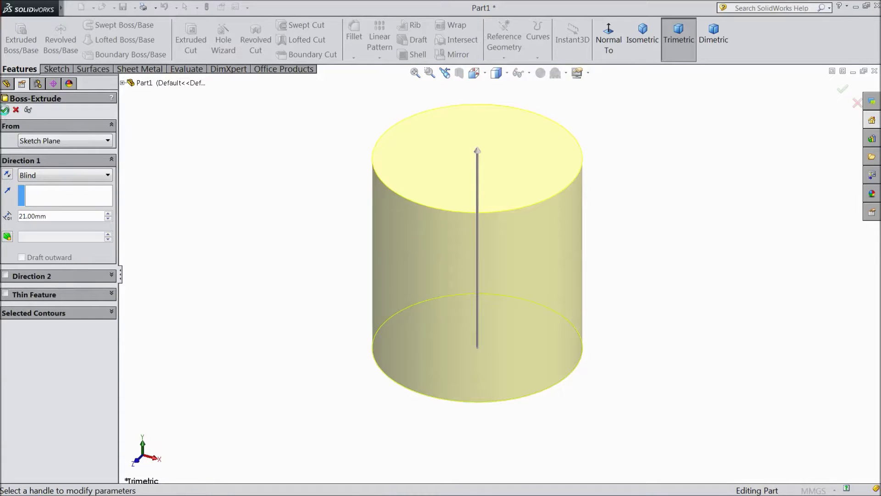
pyautogui.press('Return')
pyautogui.moveTo(258, 315); pyautogui.dragTo(305, 205, button='middle')
pyautogui.click(478, 323)
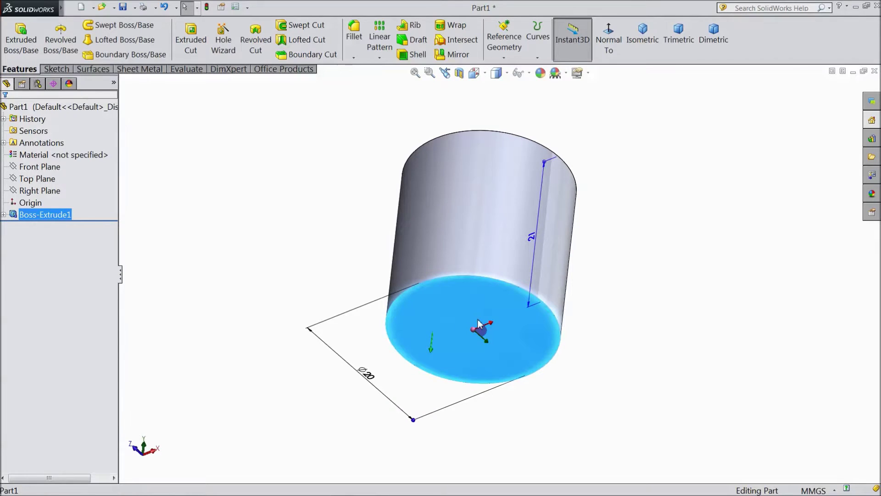
# Step: On the cylinder's bottom face, draw an origin-centred circle dimensioned to Ø35 mm
pyautogui.click(472, 307)
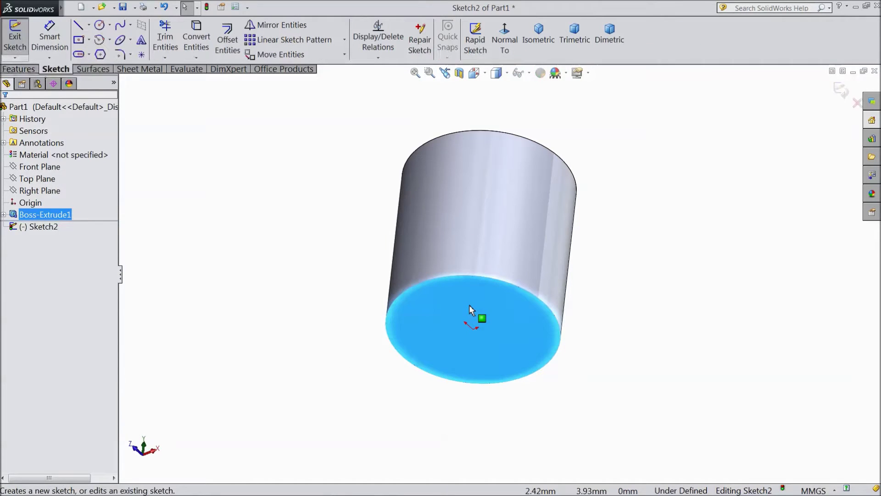
pyautogui.click(504, 41)
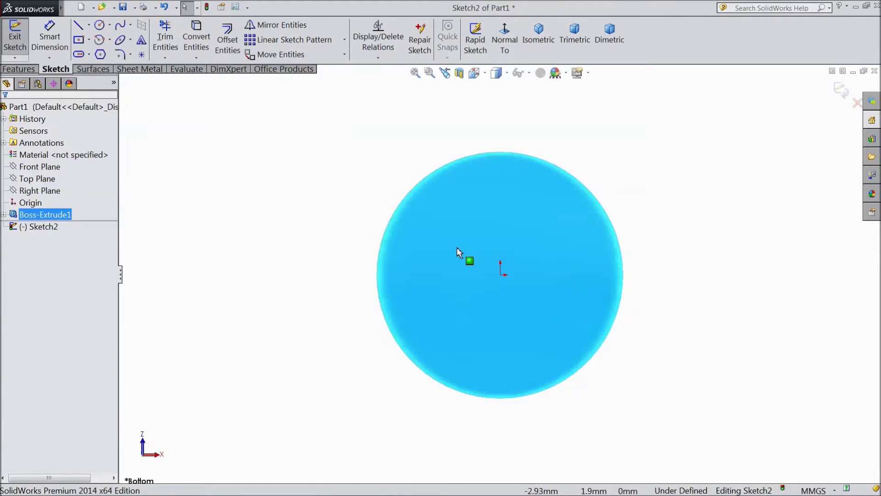
pyautogui.click(101, 26)
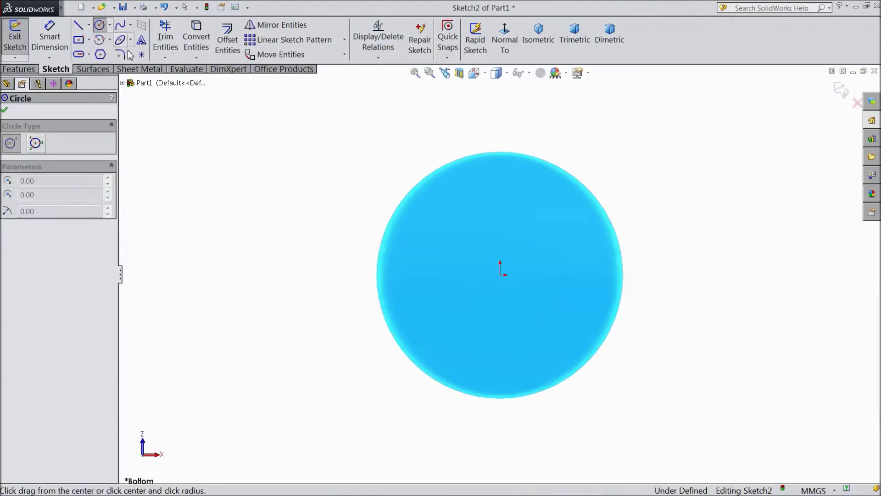
pyautogui.click(500, 275)
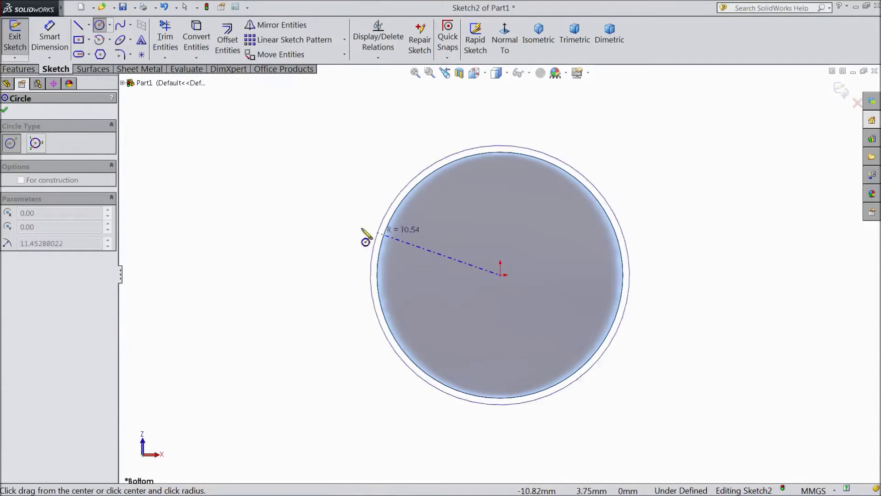
pyautogui.click(283, 208)
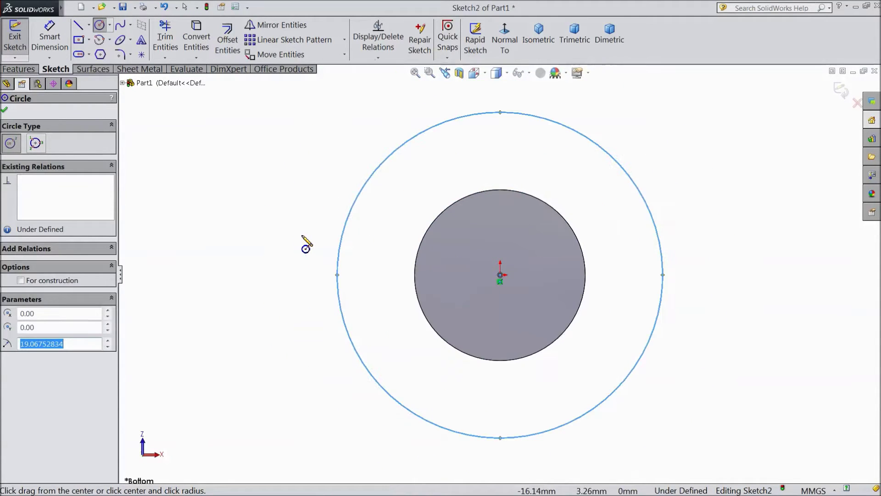
pyautogui.click(59, 48)
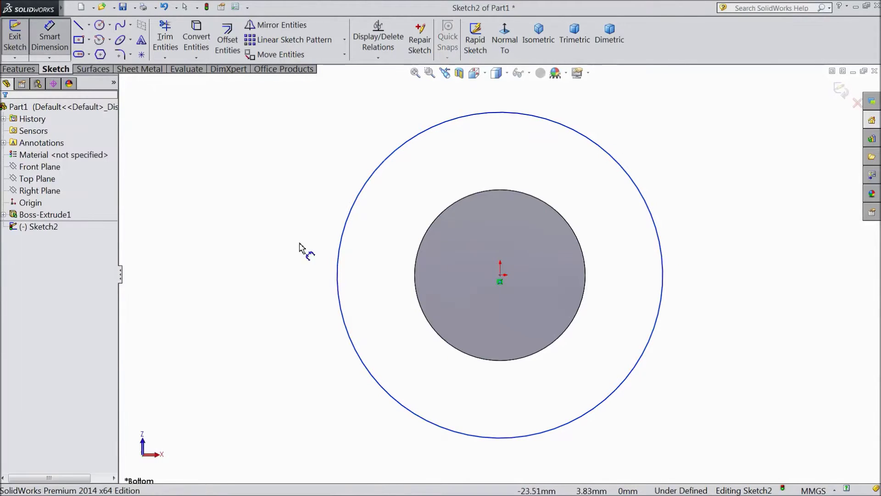
pyautogui.click(339, 283)
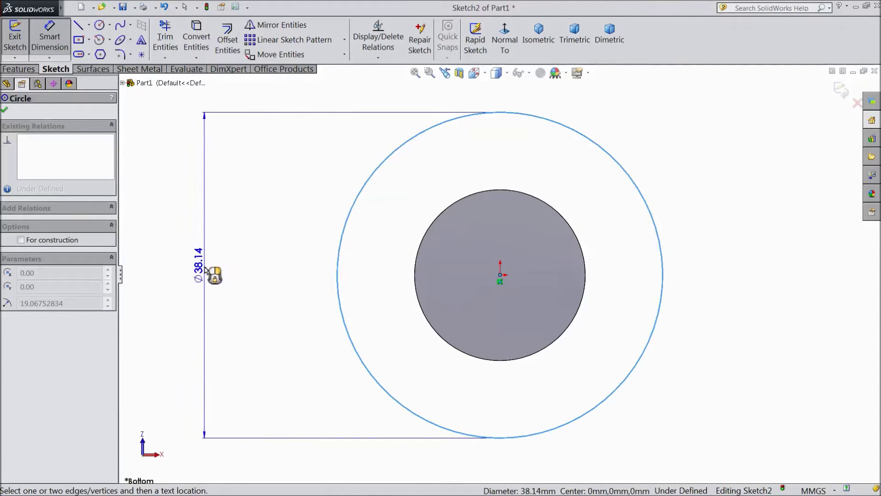
pyautogui.click(211, 275)
pyautogui.write('35')
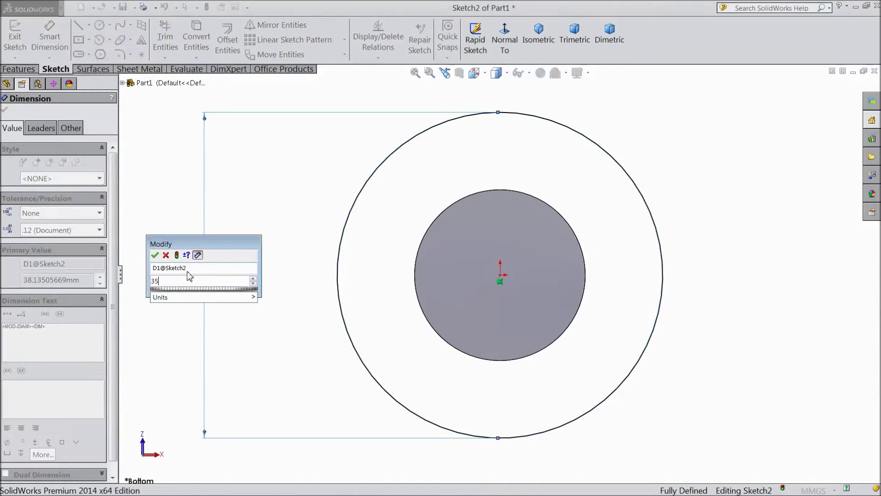
pyautogui.click(155, 256)
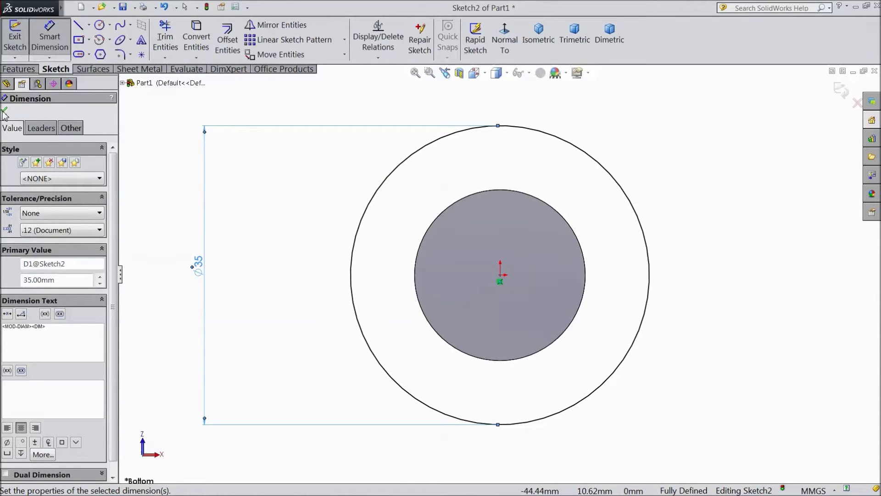
pyautogui.click(4, 111)
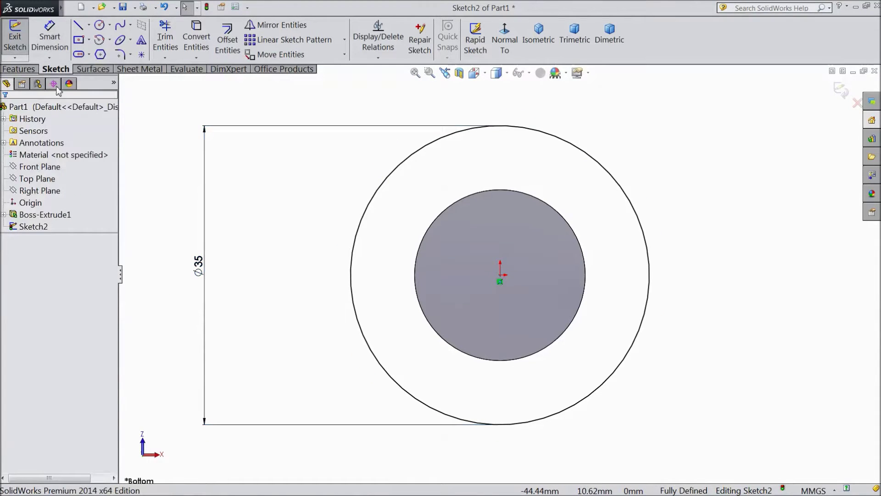
# Step: Draw a centre rectangle on the origin with its height dimensioned to 20 mm
pyautogui.click(79, 40)
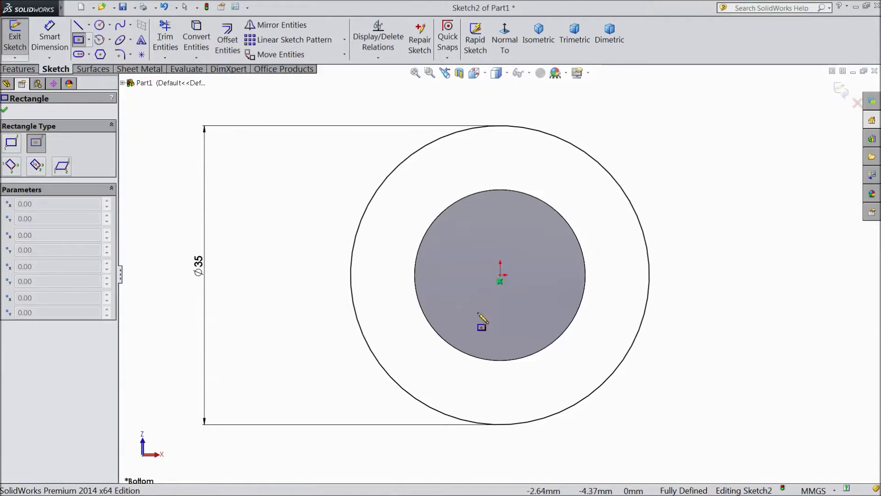
pyautogui.moveTo(500, 276)
pyautogui.mouseDown()
pyautogui.moveTo(321, 300)
pyautogui.moveTo(256, 344)
pyautogui.mouseUp()
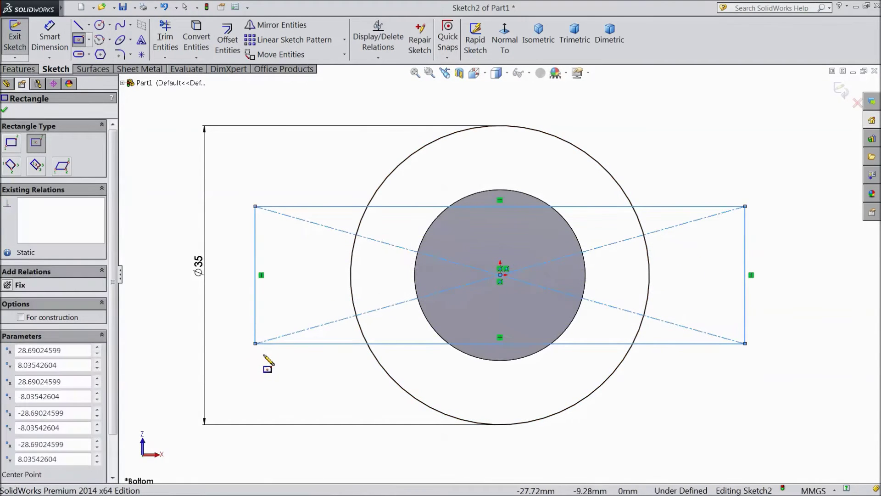
pyautogui.click(51, 43)
pyautogui.click(745, 296)
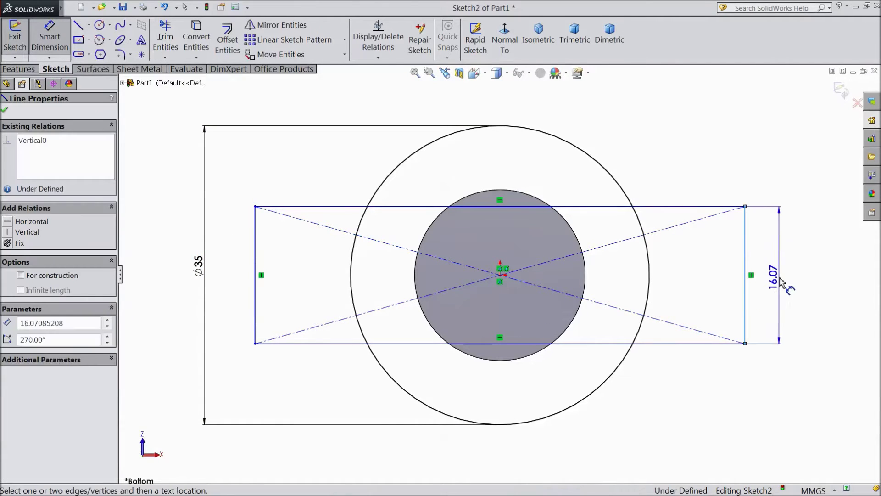
pyautogui.click(786, 276)
pyautogui.write('20')
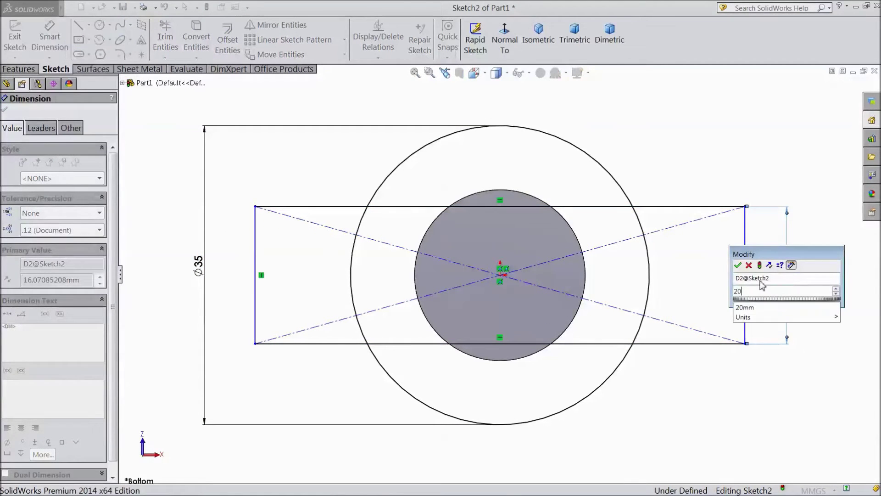
pyautogui.click(738, 267)
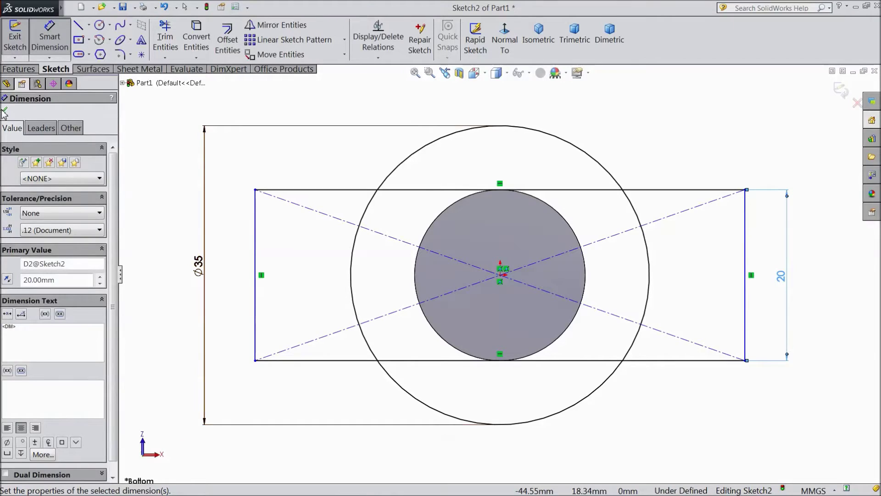
pyautogui.click(4, 111)
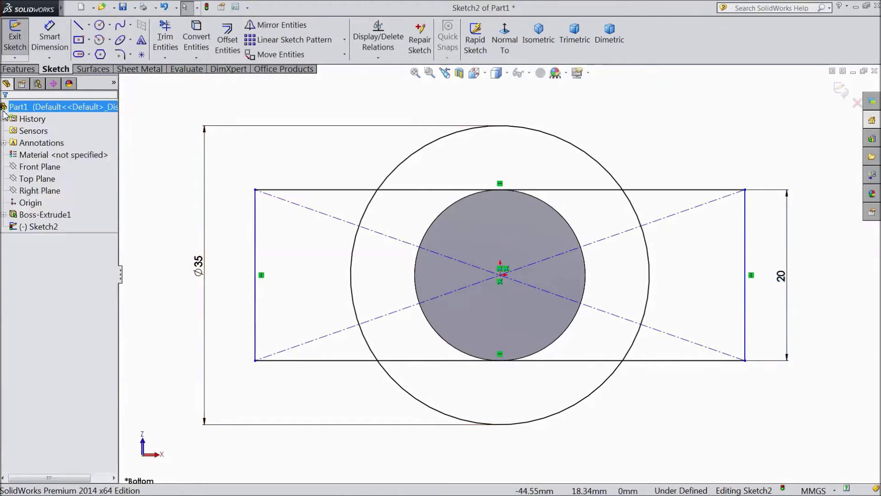
# Step: Trim the rectangle ends and the top and bottom Ø35 arcs into a flatted outline
pyautogui.click(167, 42)
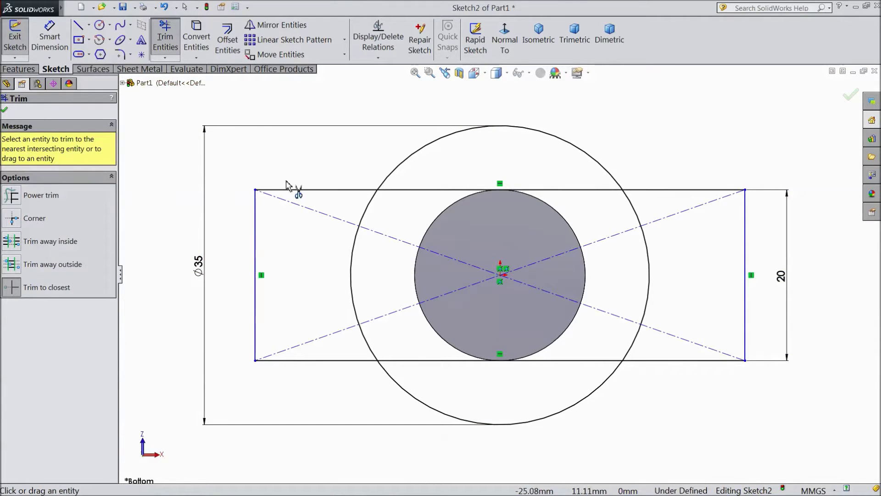
pyautogui.click(312, 190)
pyautogui.click(254, 213)
pyautogui.click(324, 364)
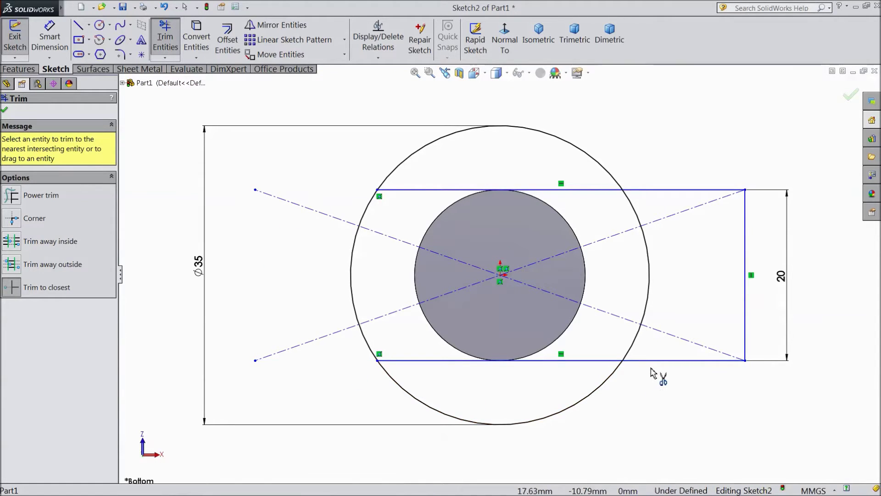
pyautogui.click(606, 384)
pyautogui.click(673, 360)
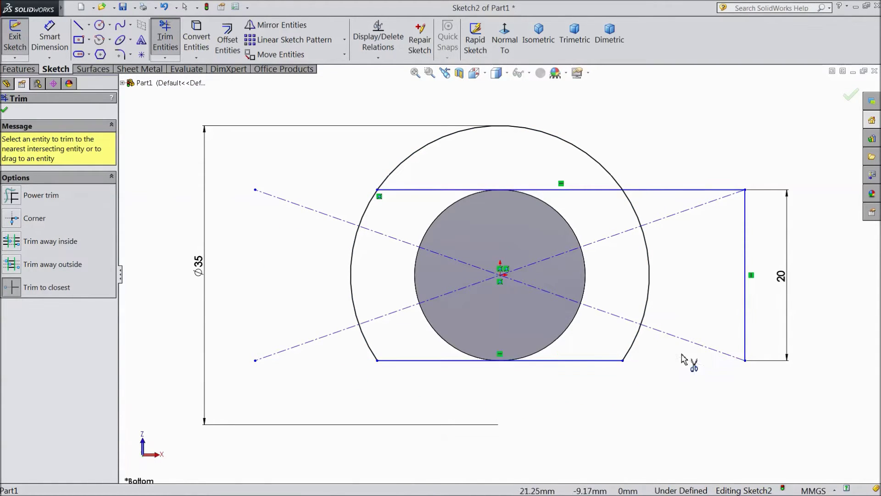
pyautogui.click(711, 192)
pyautogui.click(582, 151)
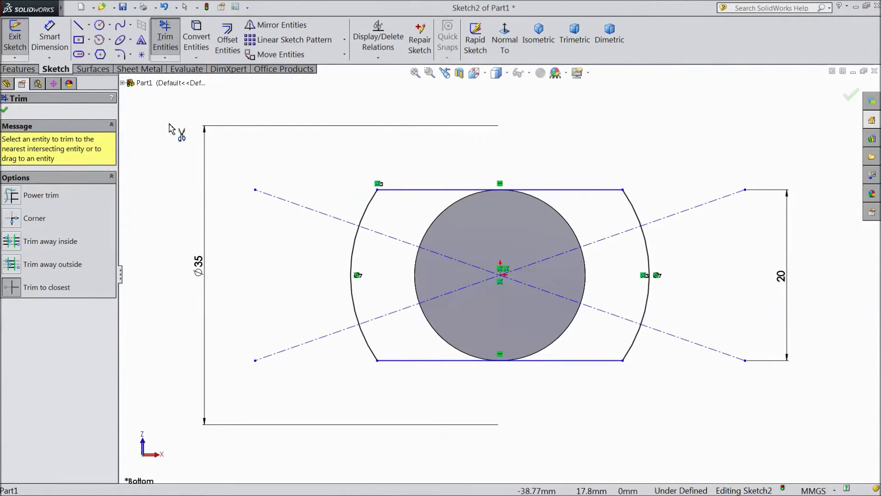
pyautogui.click(4, 111)
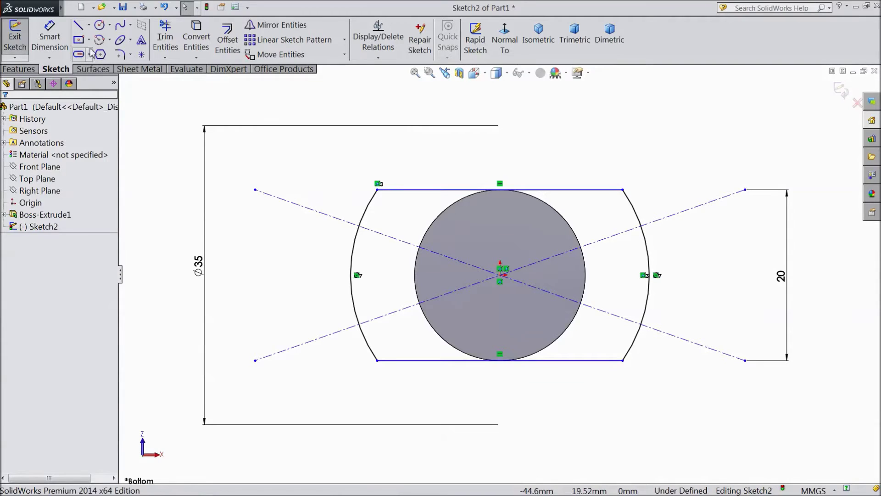
# Step: Draw two small hole circles, one left and one right of the origin
pyautogui.click(100, 26)
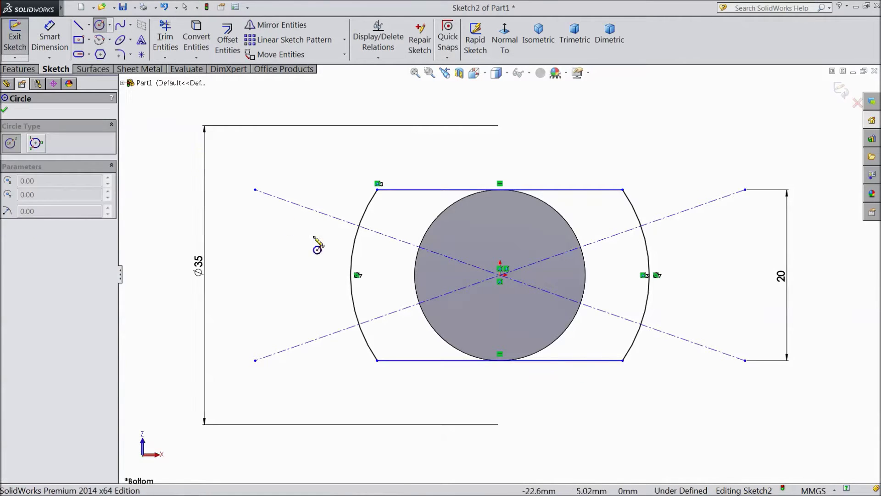
pyautogui.click(387, 275)
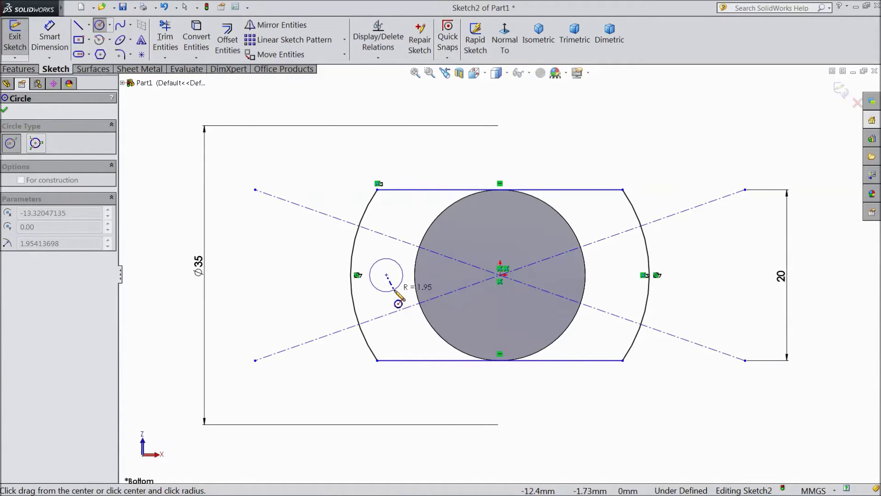
pyautogui.click(401, 283)
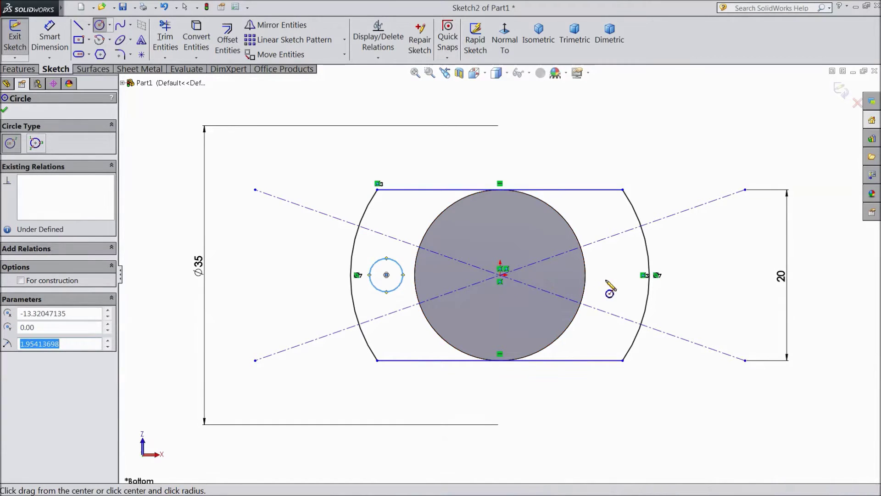
pyautogui.click(613, 275)
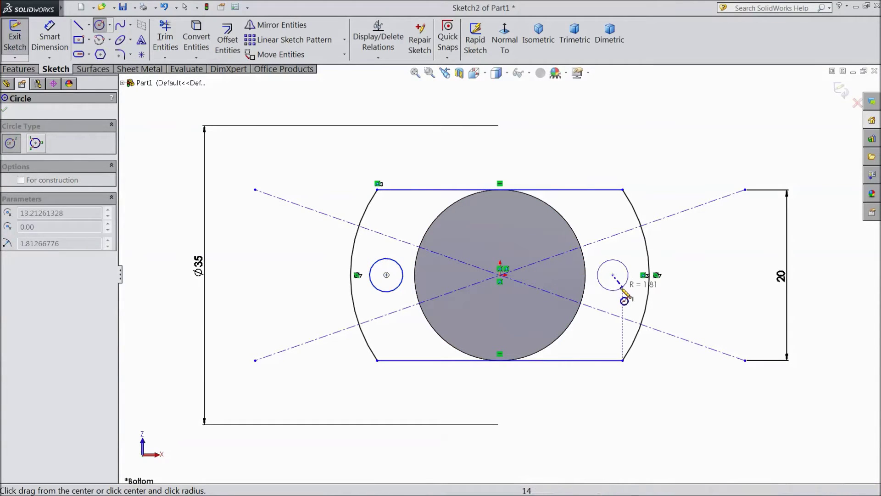
pyautogui.click(625, 286)
# Step: Dimension both hole circles to Ø3.1 mm
pyautogui.click(50, 37)
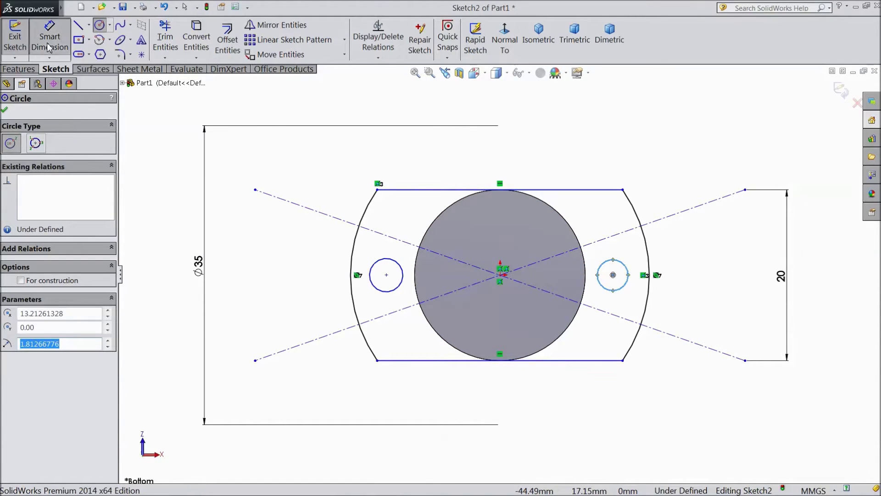
pyautogui.click(398, 290)
pyautogui.click(301, 284)
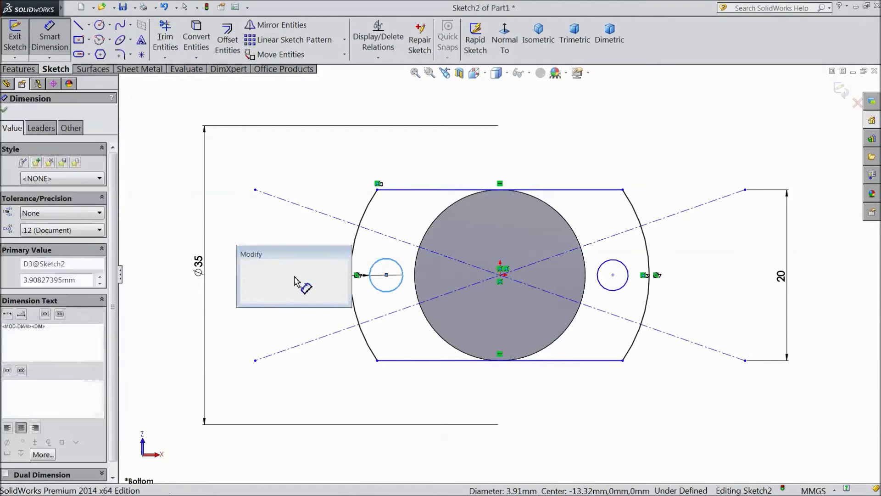
pyautogui.write('3.1')
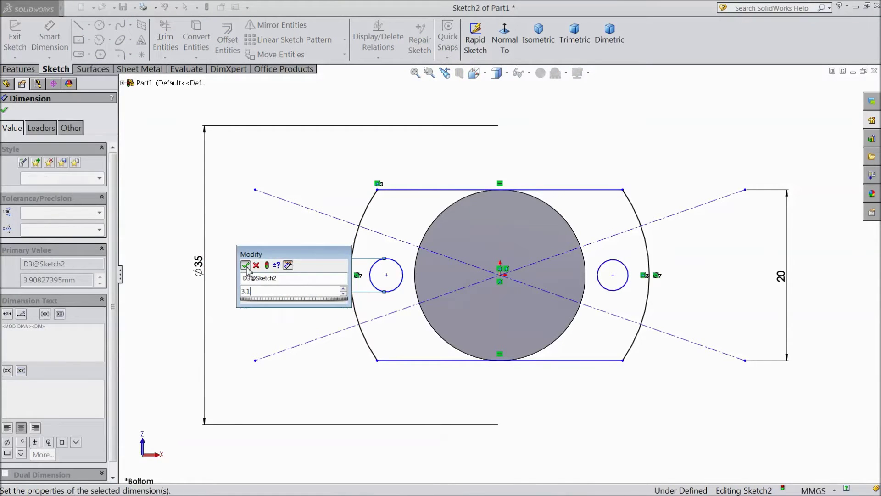
pyautogui.press('Return')
pyautogui.click(625, 286)
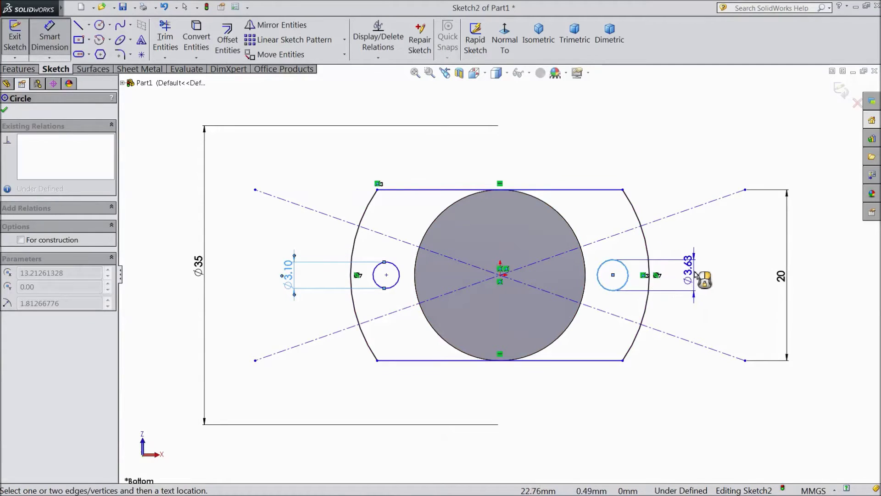
pyautogui.click(703, 281)
pyautogui.write('3.1')
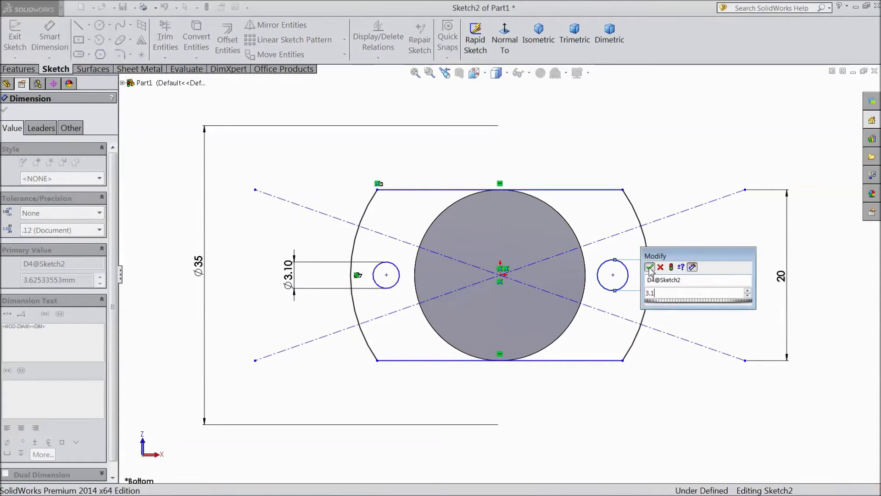
pyautogui.press('Return')
# Step: Dimension each hole centre 14 mm horizontally from the origin
pyautogui.click(501, 276)
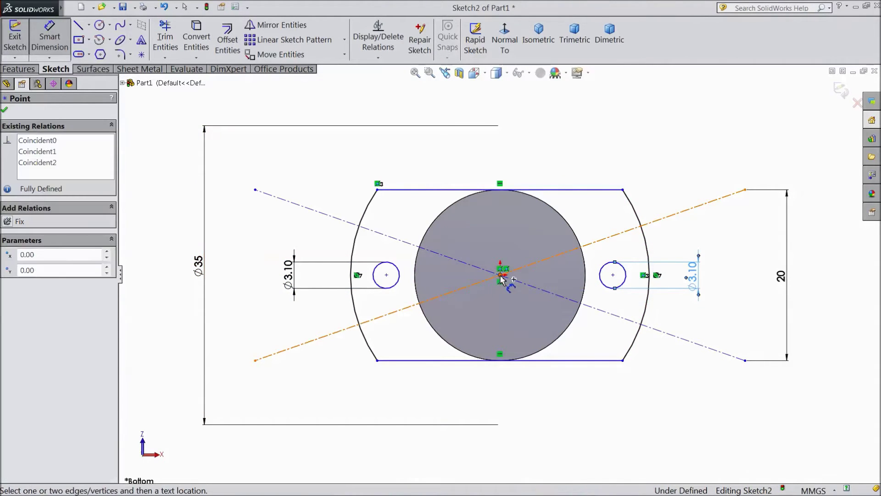
pyautogui.click(604, 288)
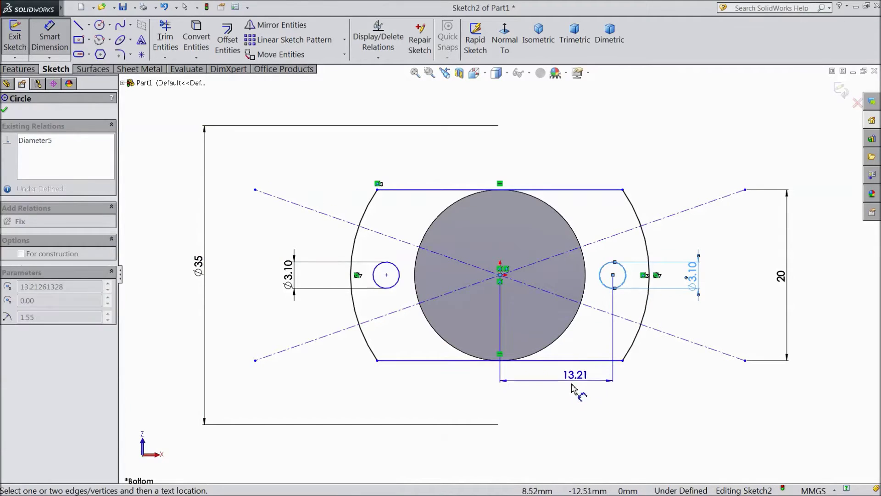
pyautogui.click(564, 389)
pyautogui.write('14')
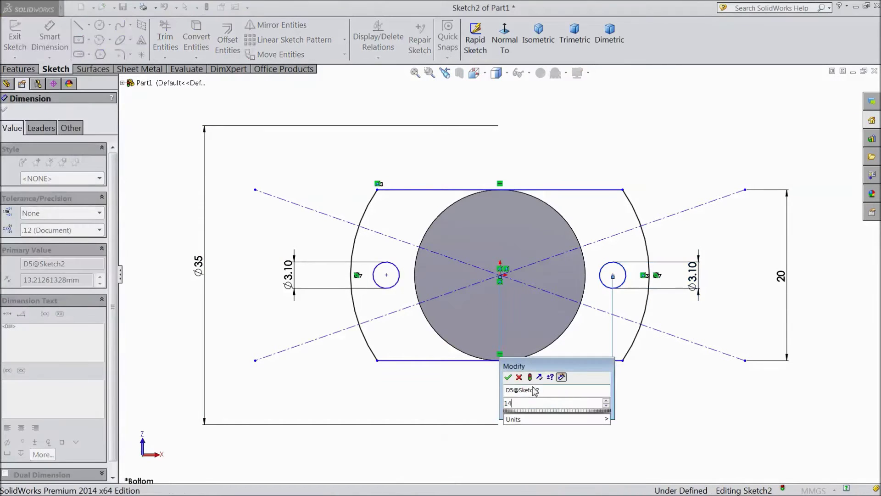
pyautogui.click(508, 377)
pyautogui.click(398, 284)
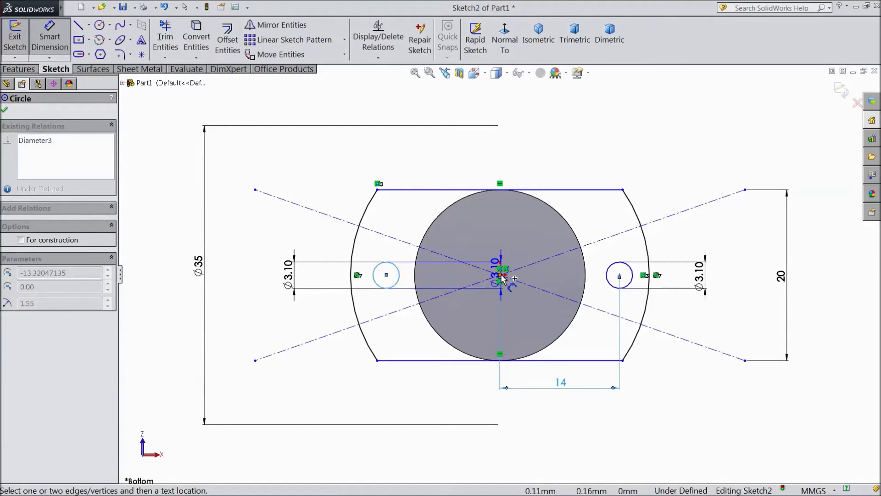
pyautogui.click(501, 277)
pyautogui.click(453, 393)
pyautogui.write('14')
pyautogui.click(401, 378)
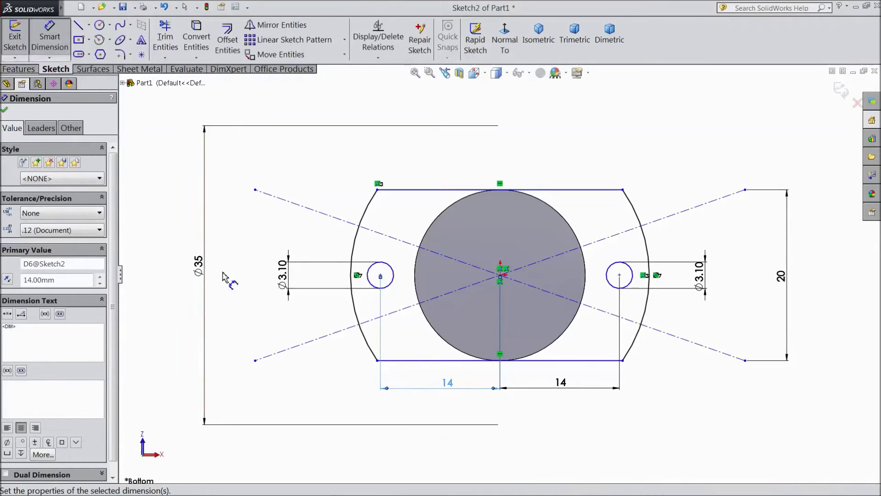
pyautogui.click(5, 112)
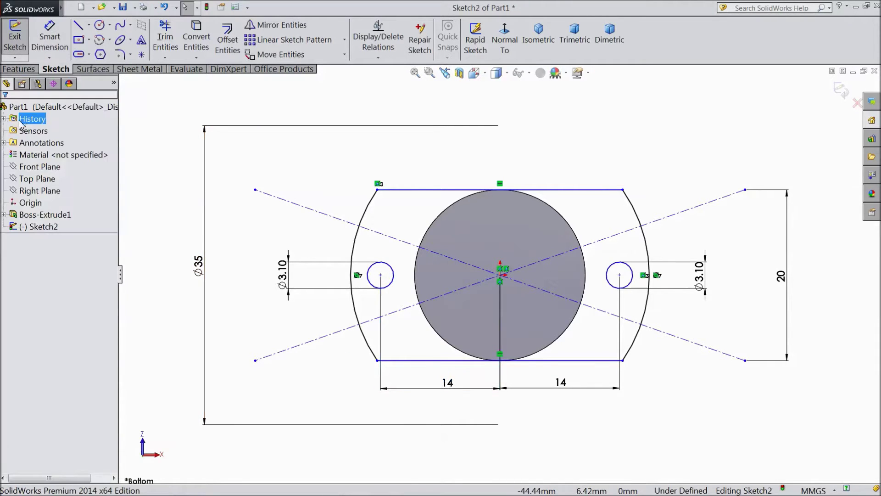
# Step: Make both hole centres and the origin horizontal with each other
pyautogui.click(381, 276)
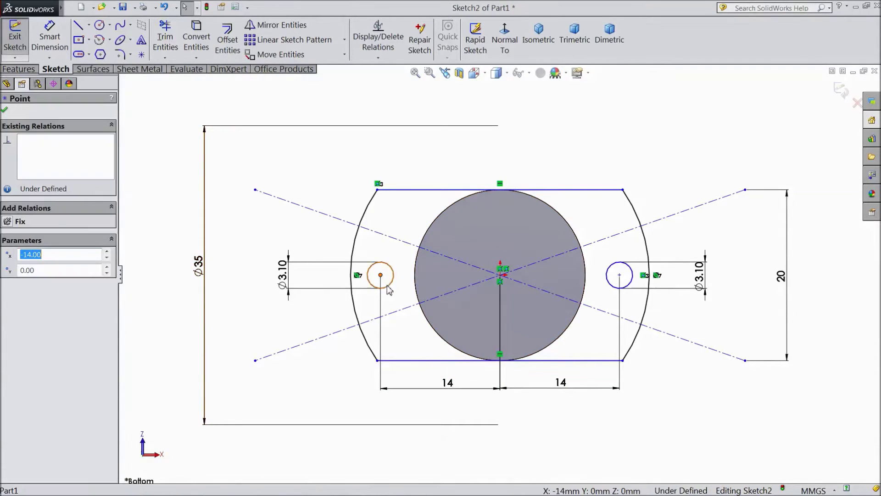
pyautogui.keyDown('ctrl'); pyautogui.click(500, 275); pyautogui.keyUp('ctrl')
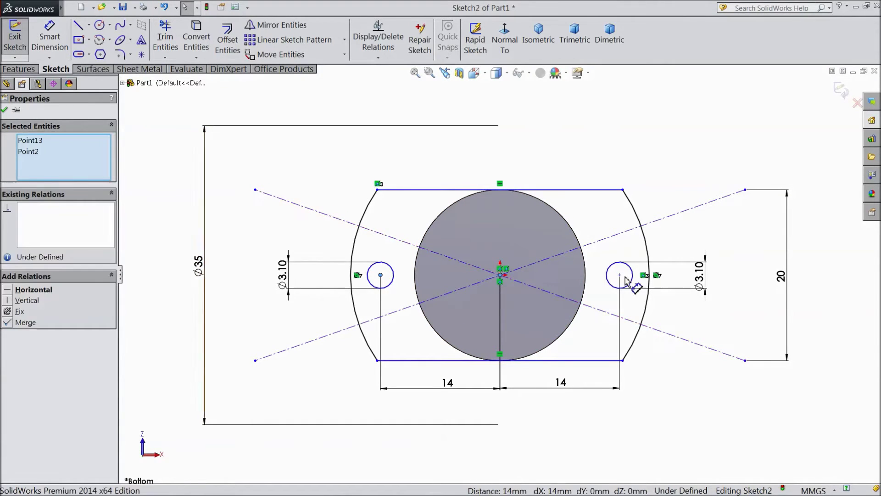
pyautogui.keyDown('ctrl'); pyautogui.click(620, 275); pyautogui.keyUp('ctrl')
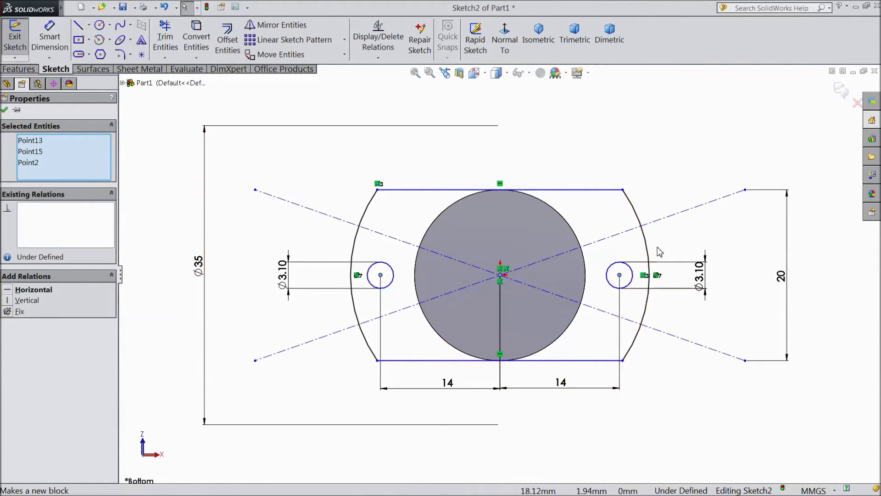
pyautogui.hotkey('alt', 'h')
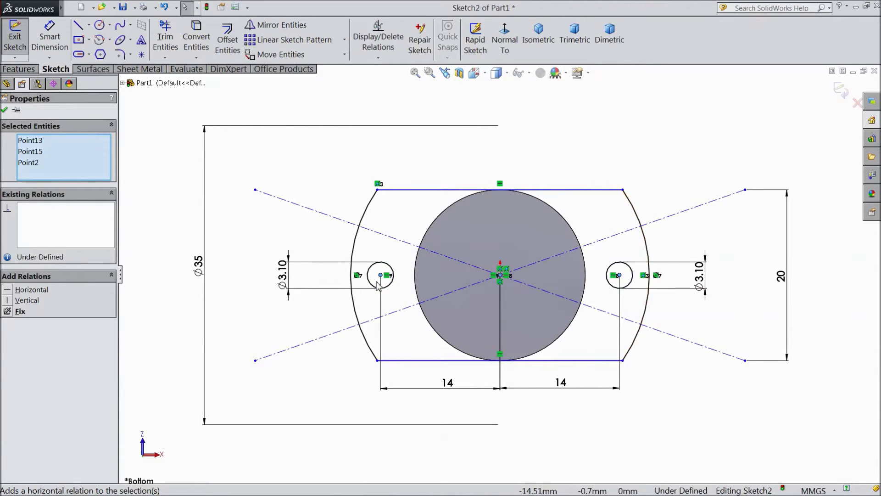
pyautogui.click(4, 111)
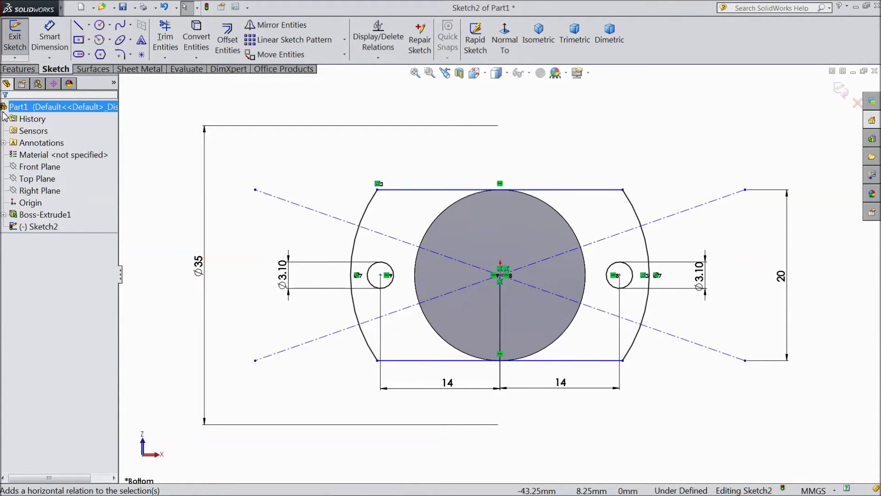
pyautogui.click(19, 69)
# Step: Extrude the flange sketch 3 mm deep as Boss-Extrude2
pyautogui.click(20, 39)
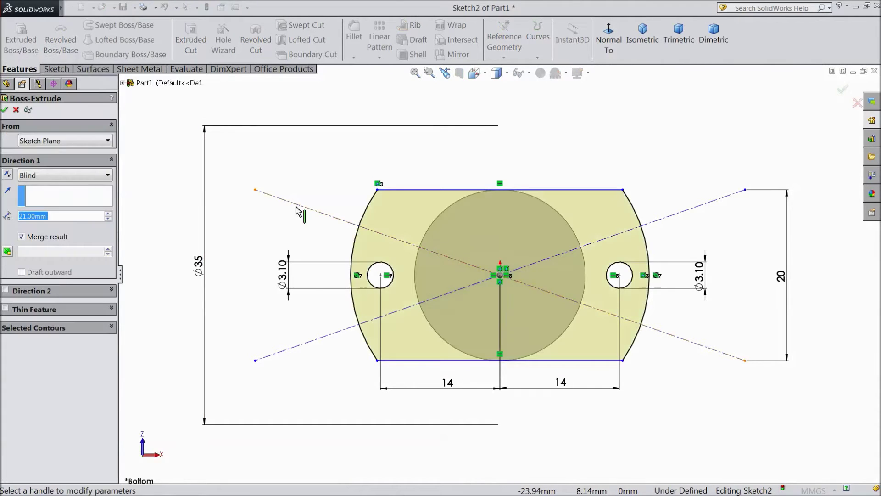
pyautogui.moveTo(380, 145)
pyautogui.mouseDown(button='middle')
pyautogui.moveTo(344, 230)
pyautogui.moveTo(321, 252)
pyautogui.mouseUp(button='middle')
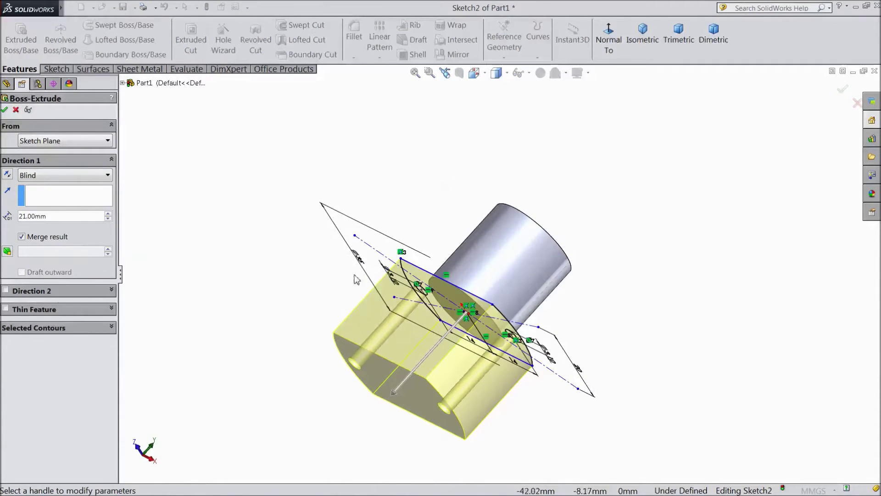
pyautogui.scroll(-3, 358, 279)
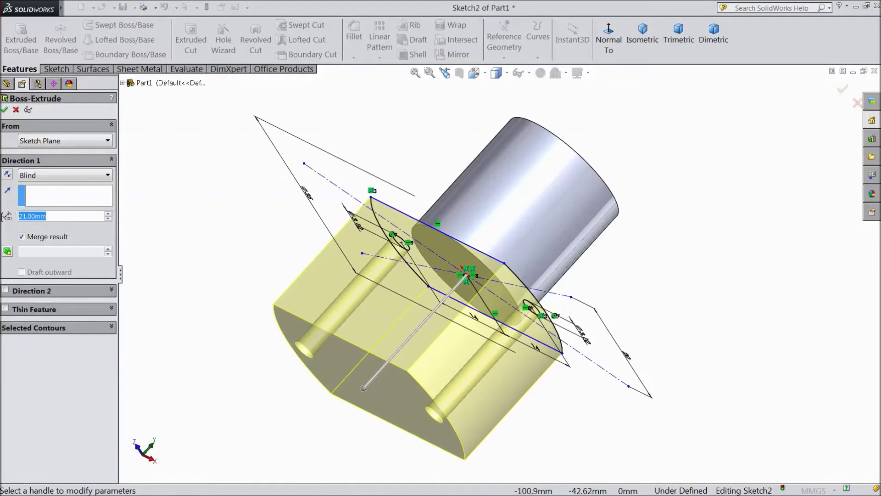
pyautogui.write('3')
pyautogui.press('Return')
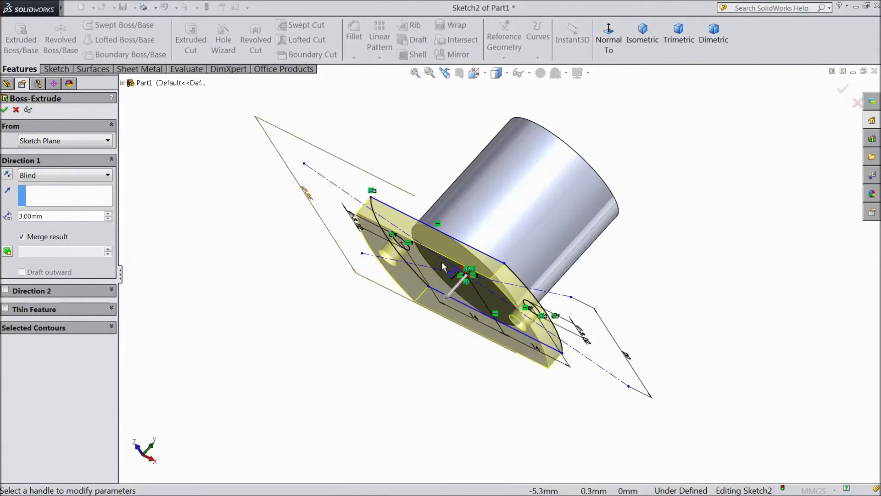
pyautogui.scroll(-2, 441, 262)
pyautogui.click(4, 110)
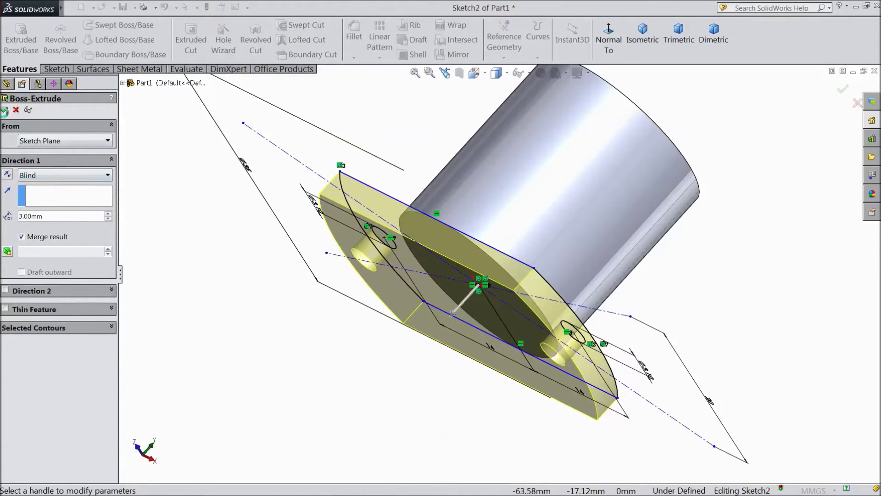
pyautogui.moveTo(275, 340); pyautogui.dragTo(333, 316, button='middle')
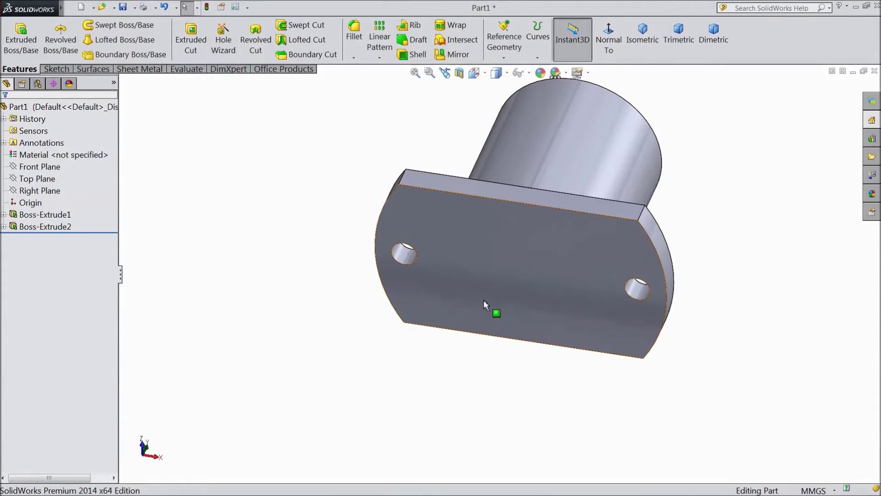
# Step: Sketch an origin-centred circle on the flange face, dimensioned to Ø15 mm
pyautogui.click(493, 291)
pyautogui.click(535, 265)
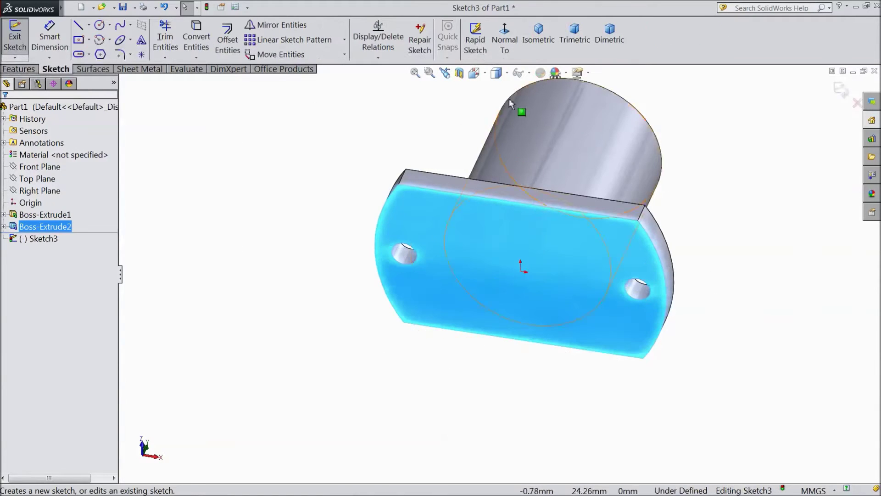
pyautogui.click(505, 40)
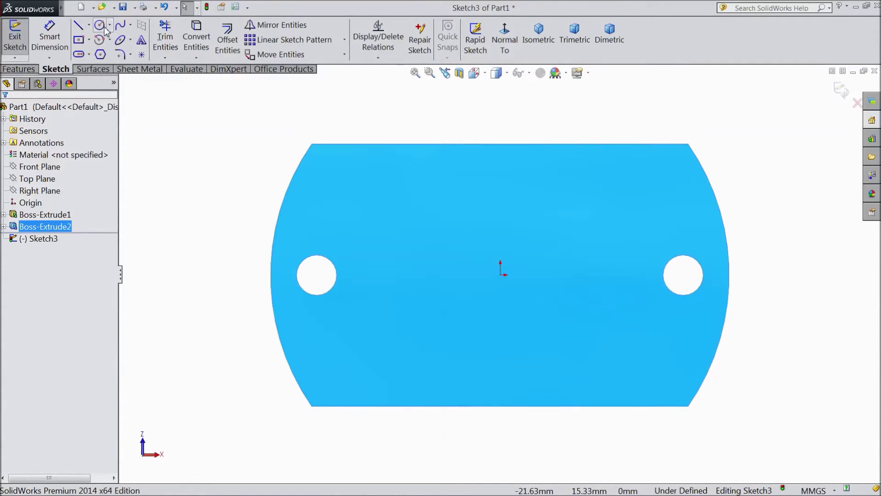
pyautogui.click(100, 26)
pyautogui.click(500, 275)
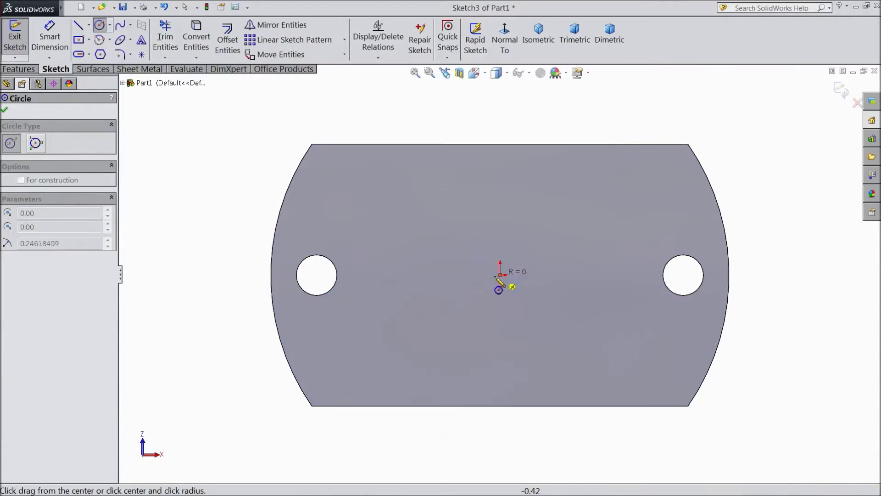
pyautogui.click(434, 328)
pyautogui.click(50, 37)
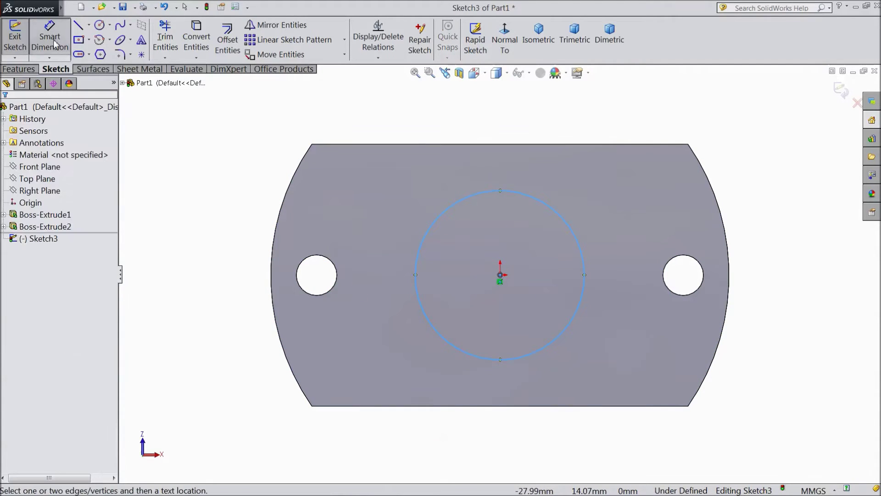
pyautogui.click(417, 263)
pyautogui.click(228, 269)
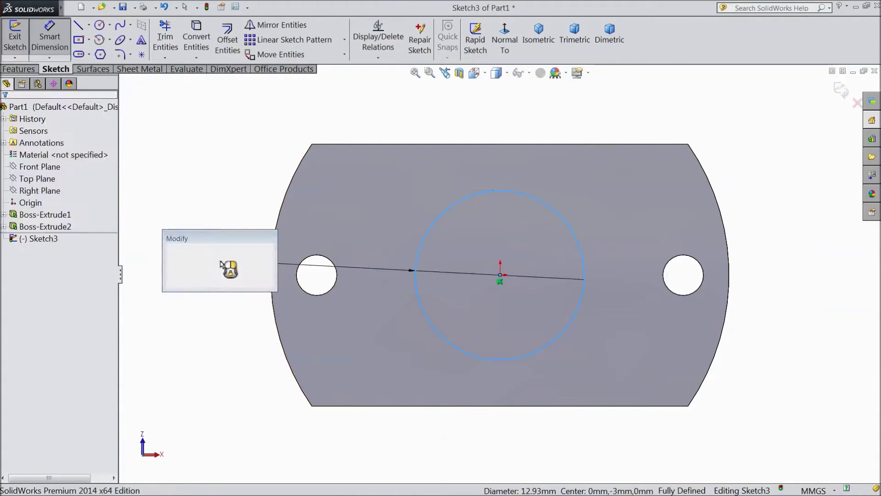
pyautogui.write('15')
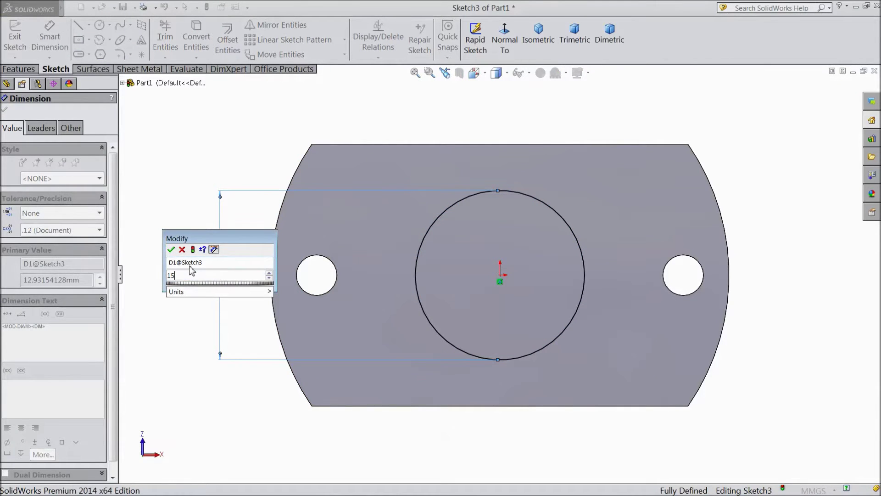
pyautogui.click(171, 250)
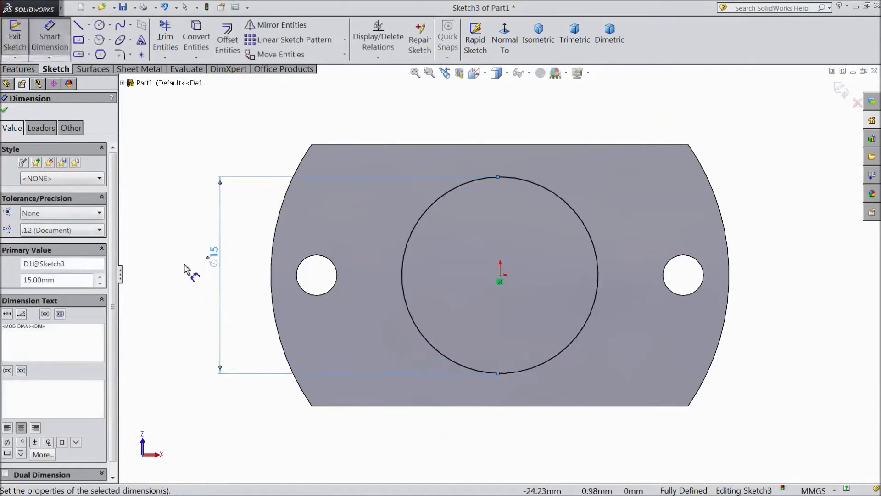
pyautogui.click(5, 111)
pyautogui.click(17, 48)
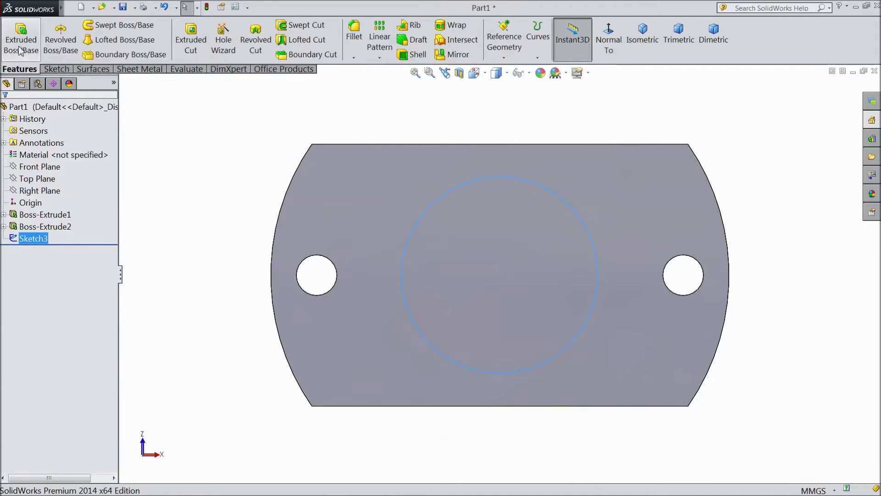
# Step: Extrude the Ø15 circle 6 mm into a boss, Boss-Extrude3
pyautogui.click(20, 50)
pyautogui.moveTo(260, 200); pyautogui.dragTo(243, 245, button='middle')
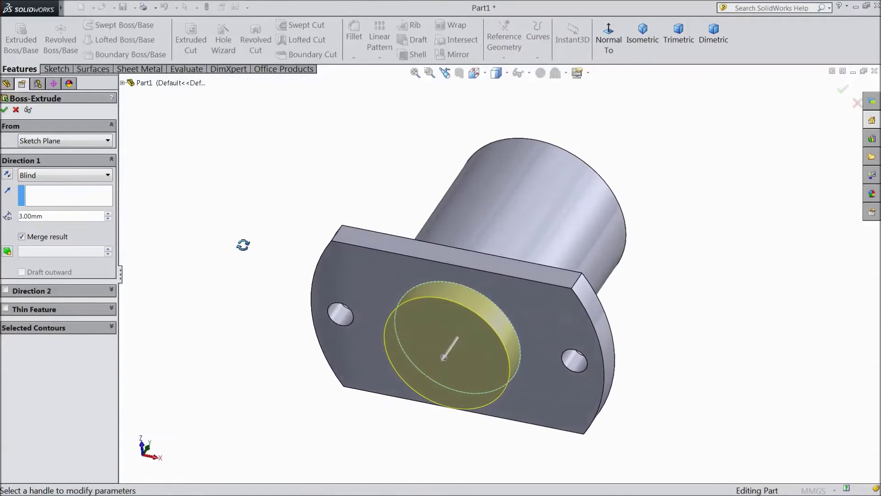
pyautogui.write('6')
pyautogui.press('Return')
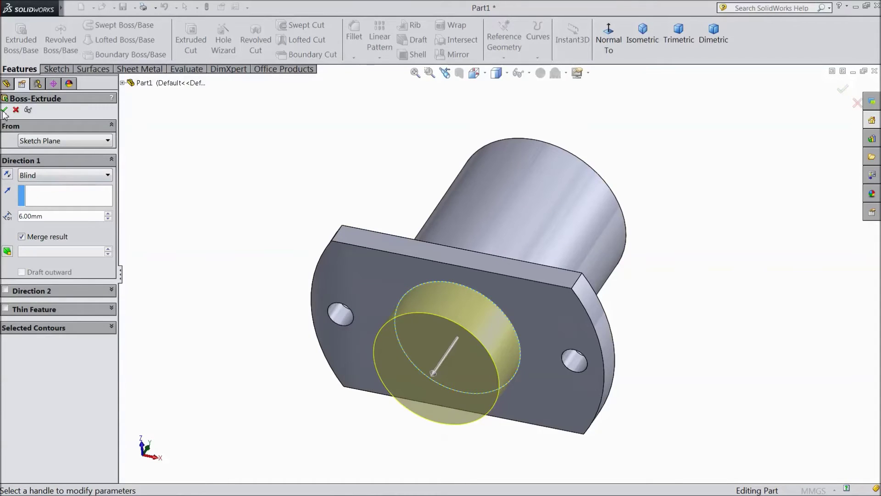
pyautogui.click(5, 110)
pyautogui.moveTo(144, 211); pyautogui.dragTo(197, 278, button='middle')
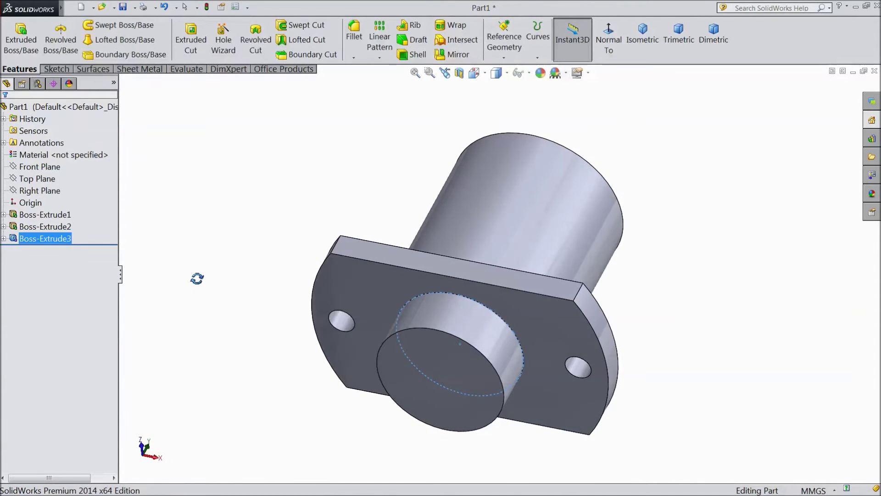
pyautogui.moveTo(198, 282); pyautogui.dragTo(216, 210, button='middle')
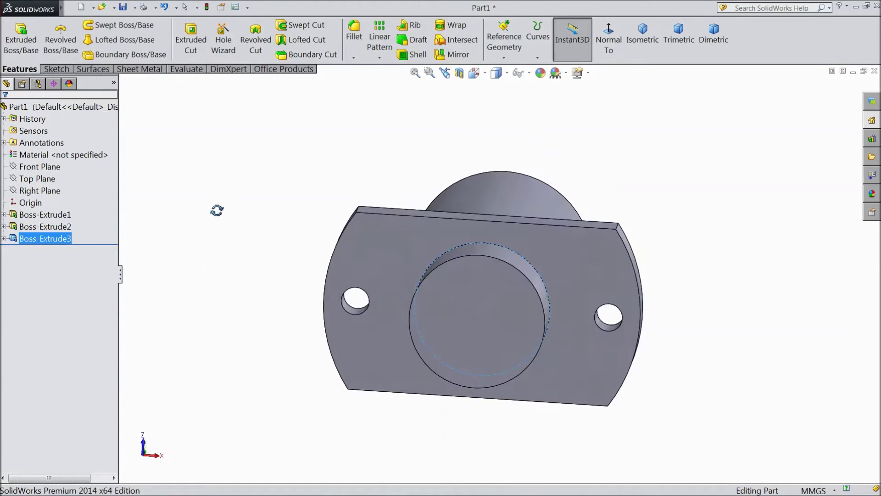
# Step: Sketch an origin-centred circle on the boss end face, dimensioned to Ø12 mm
pyautogui.click(484, 330)
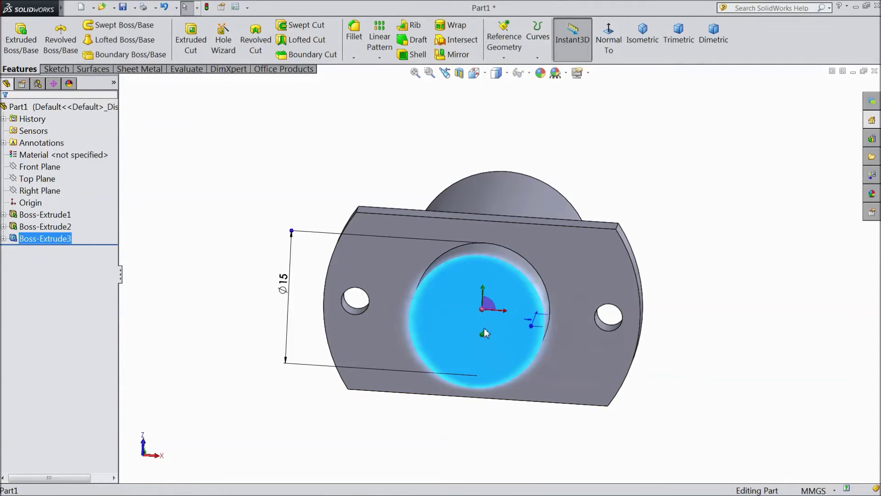
pyautogui.click(525, 310)
pyautogui.click(504, 55)
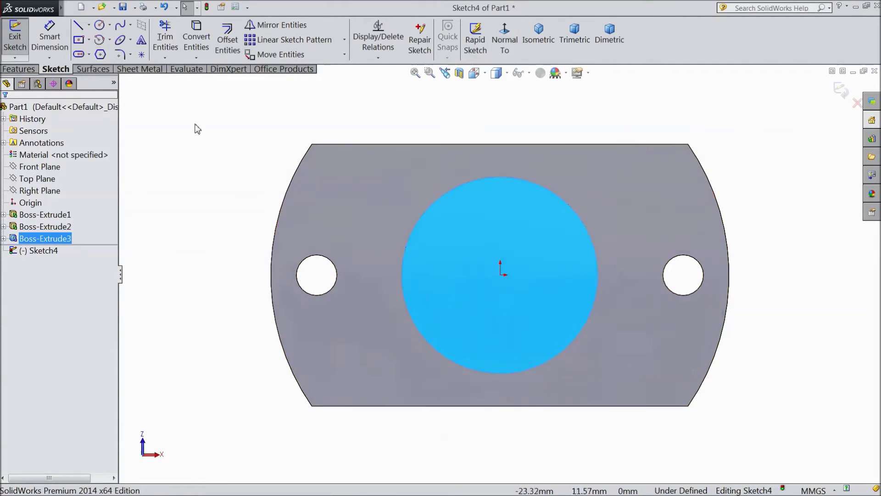
pyautogui.click(99, 25)
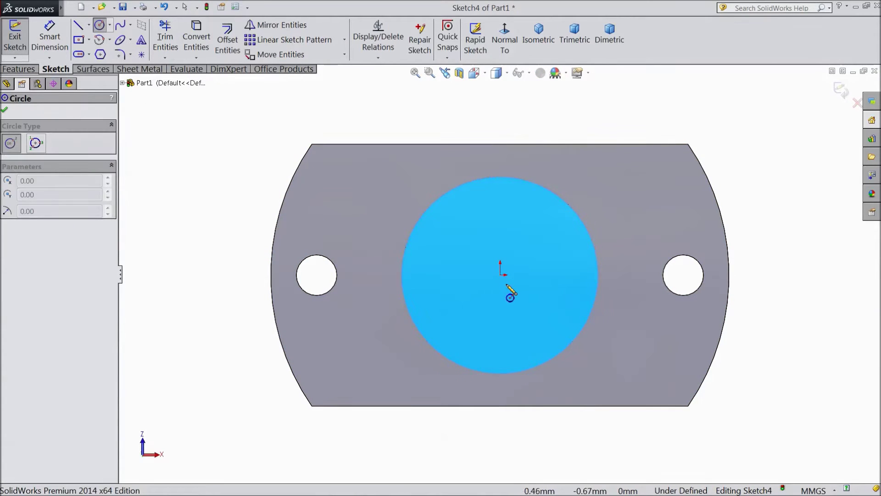
pyautogui.moveTo(500, 274); pyautogui.dragTo(439, 265)
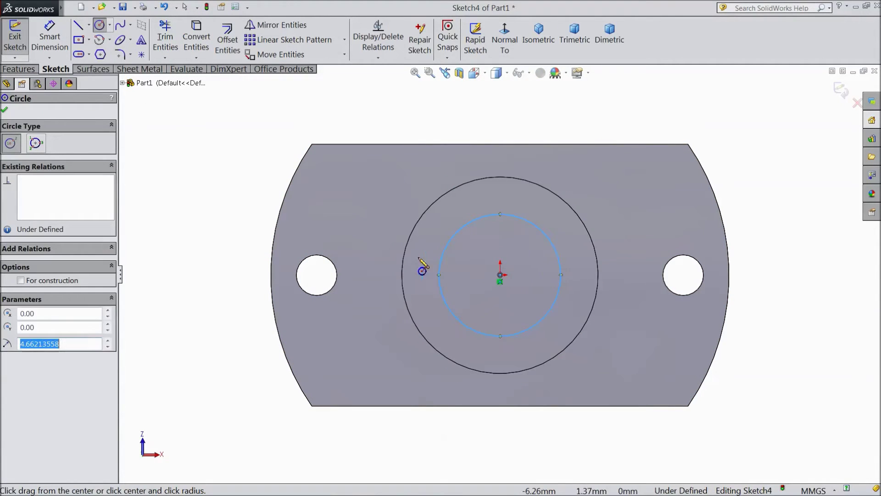
pyautogui.click(49, 39)
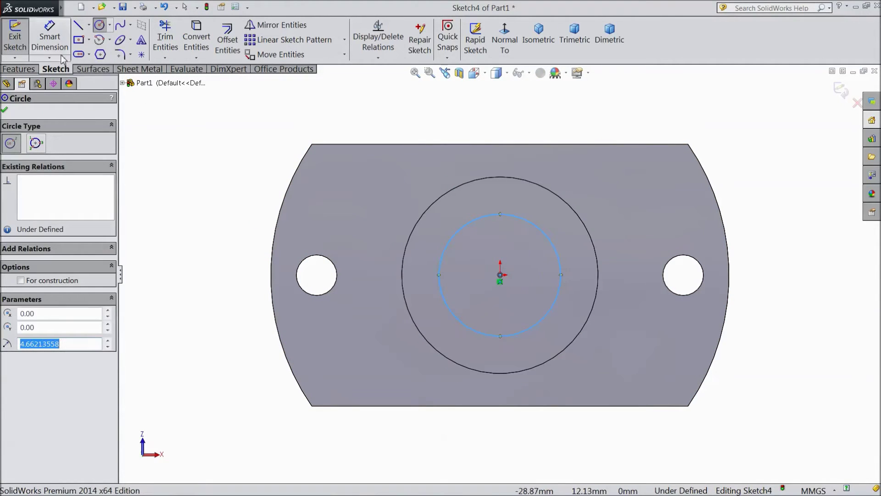
pyautogui.click(440, 288)
pyautogui.click(209, 282)
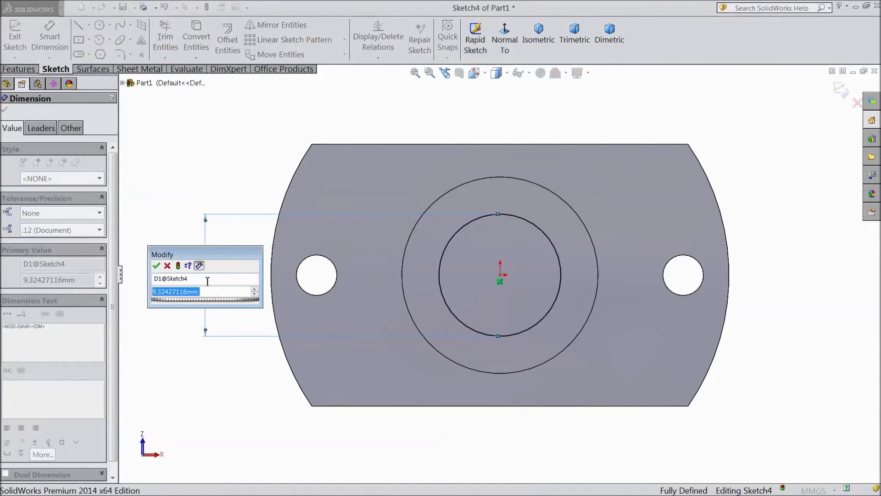
pyautogui.write('12')
pyautogui.click(156, 265)
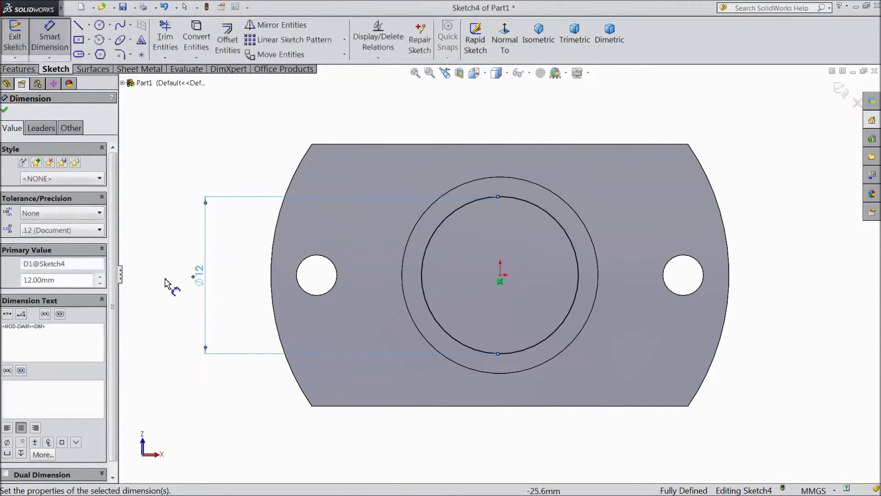
pyautogui.click(6, 110)
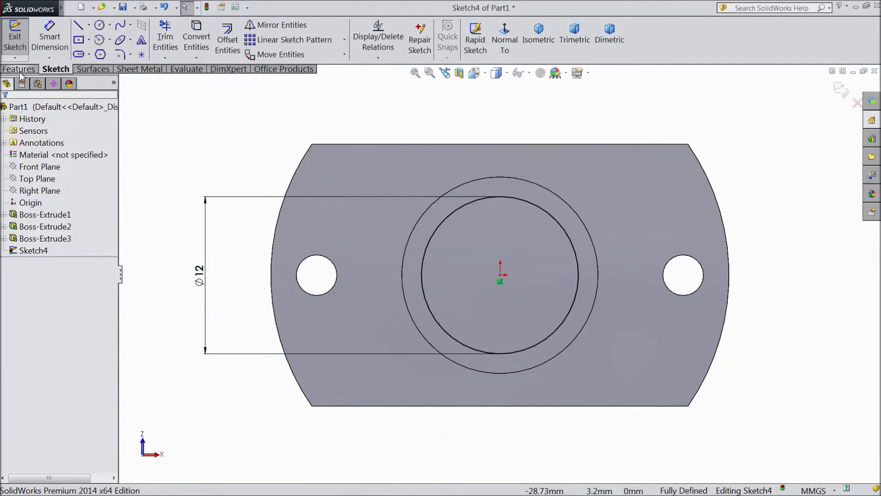
pyautogui.click(16, 53)
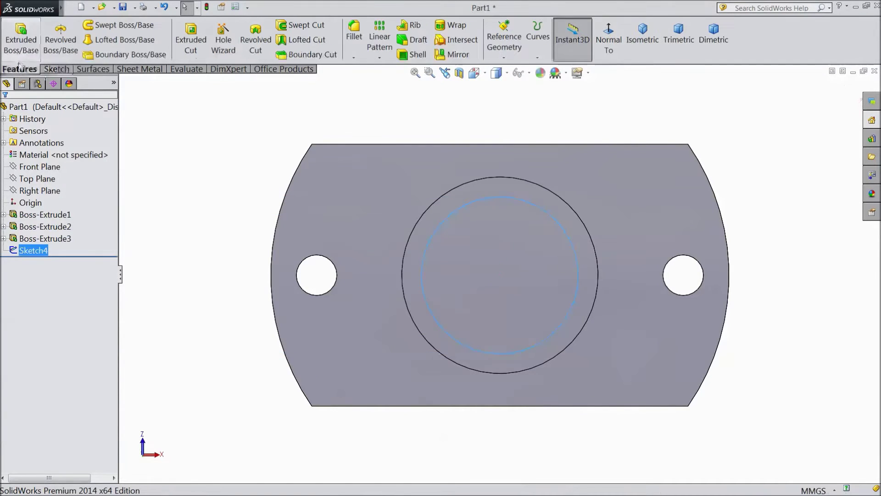
# Step: Cut-extrude the Ø12 circle 25 mm deep as Cut-Extrude1
pyautogui.click(192, 44)
pyautogui.moveTo(291, 147); pyautogui.dragTo(262, 260, button='middle')
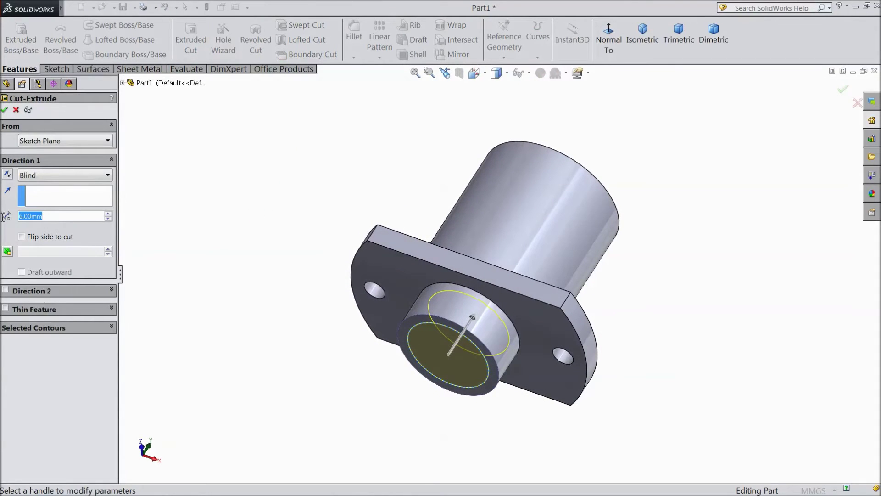
pyautogui.write('25')
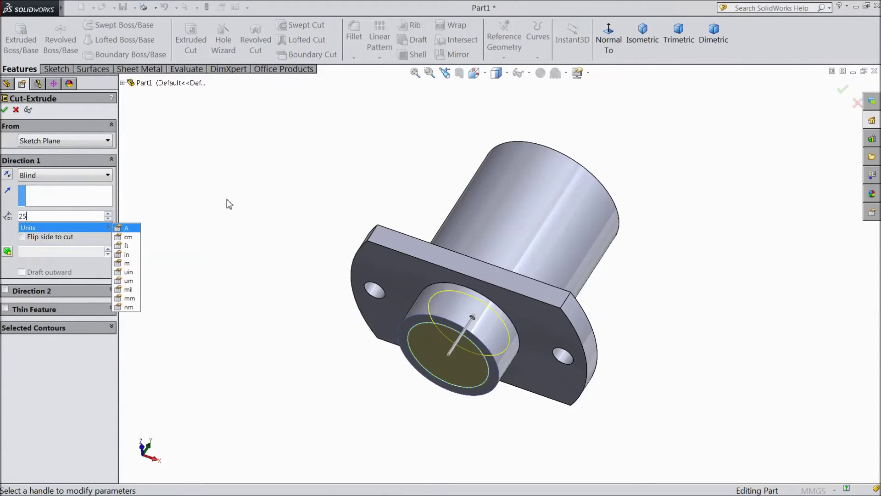
pyautogui.press('Return')
pyautogui.moveTo(231, 305); pyautogui.dragTo(253, 222, button='middle')
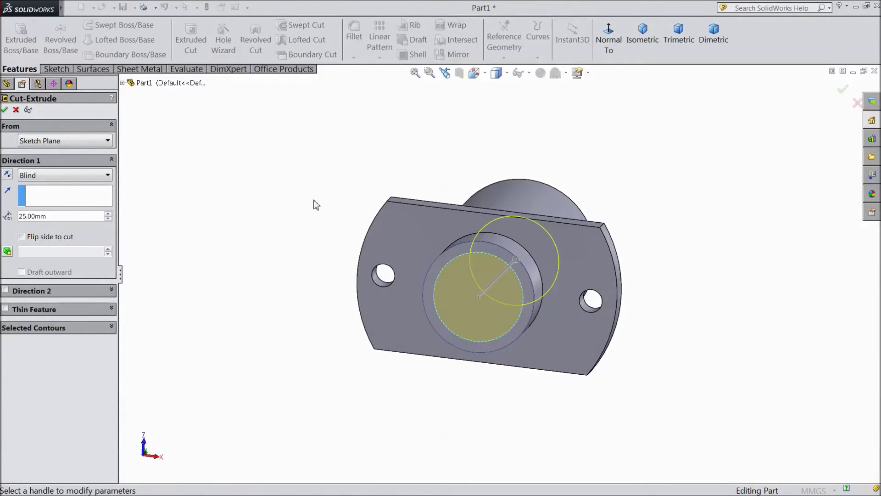
pyautogui.scroll(-5, 560, 315)
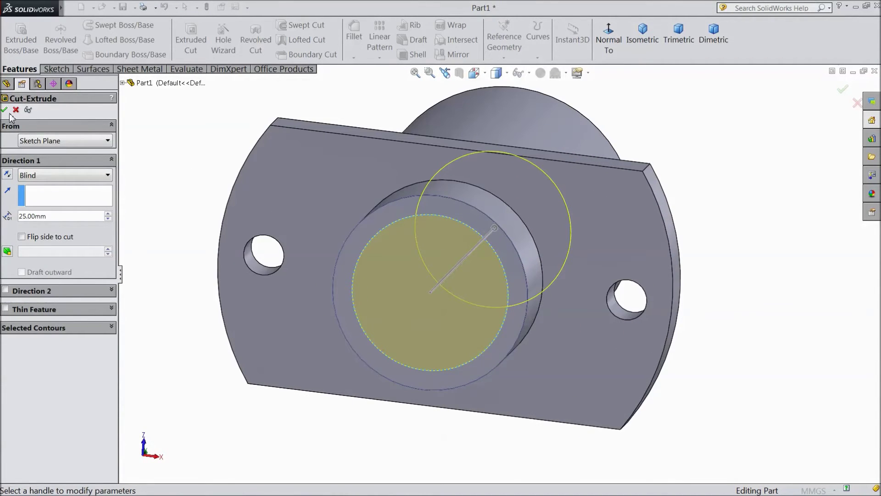
pyautogui.click(4, 111)
pyautogui.moveTo(159, 194); pyautogui.dragTo(250, 340, button='middle')
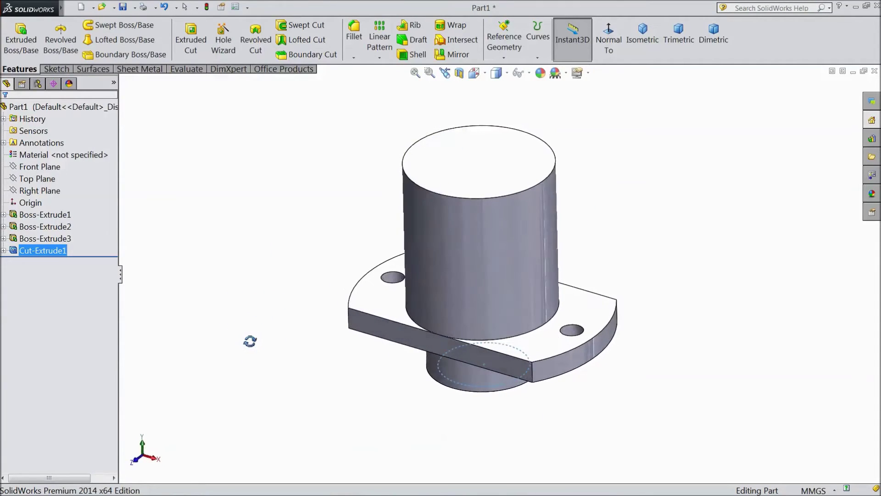
# Step: Create Plane1 offset 10 mm from the Right Plane and start a sketch on it
pyautogui.scroll(-2, 632, 262)
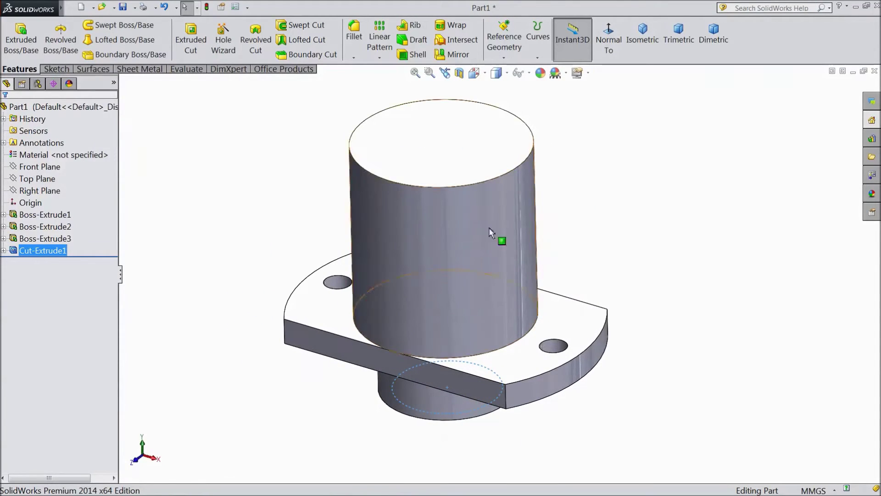
pyautogui.click(50, 193)
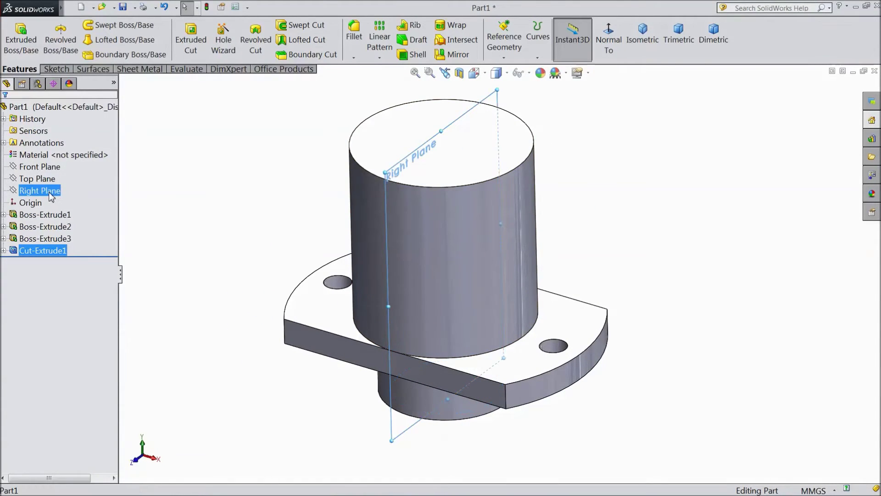
pyautogui.click(509, 46)
pyautogui.click(511, 69)
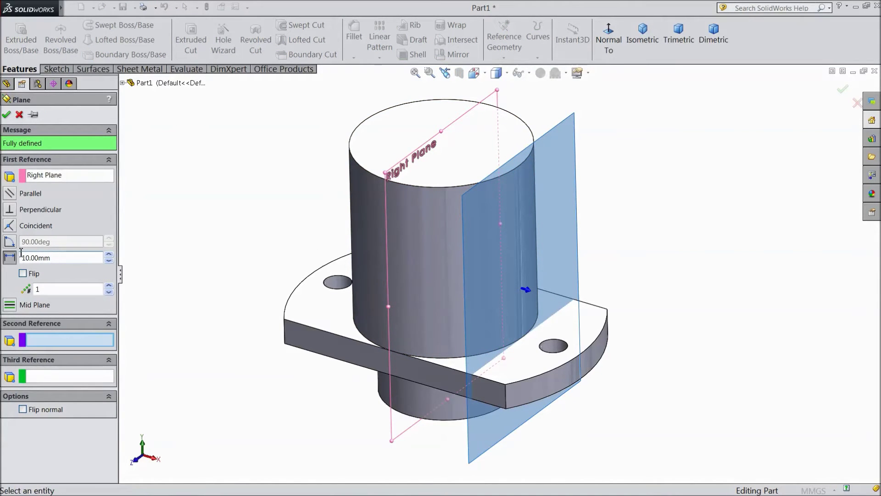
pyautogui.moveTo(188, 246); pyautogui.dragTo(197, 227, button='middle')
pyautogui.click(7, 114)
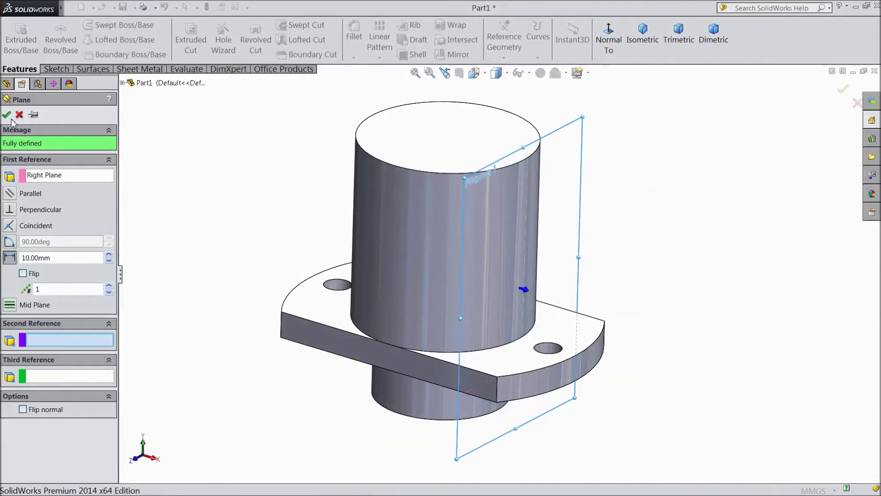
pyautogui.click(582, 161)
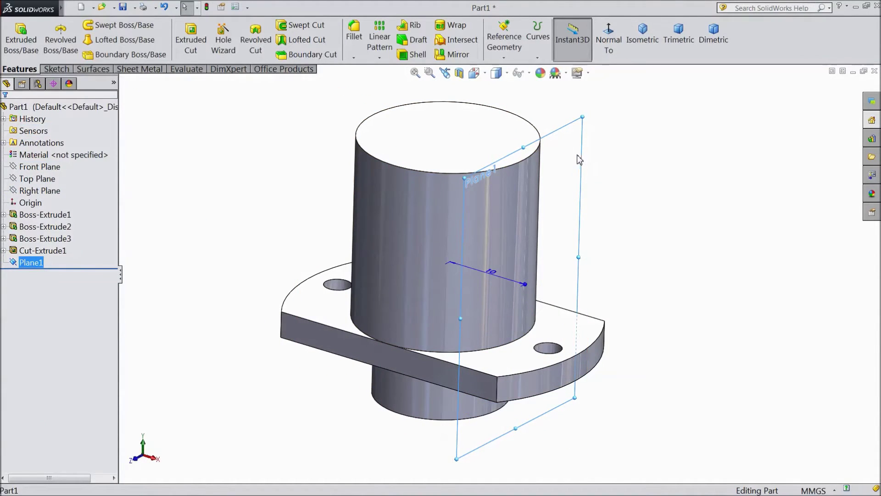
pyautogui.click(618, 140)
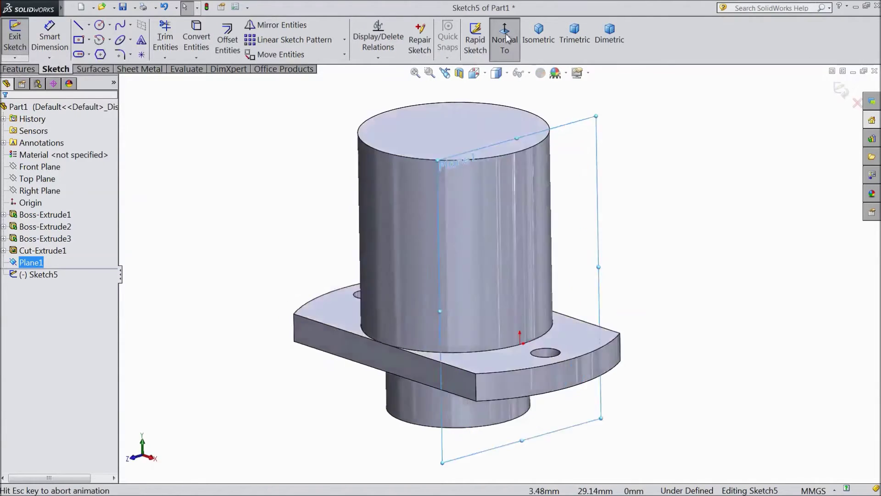
# Step: Draw a circle above the origin on Plane1 and dimension it to 8 mm diameter
pyautogui.click(100, 26)
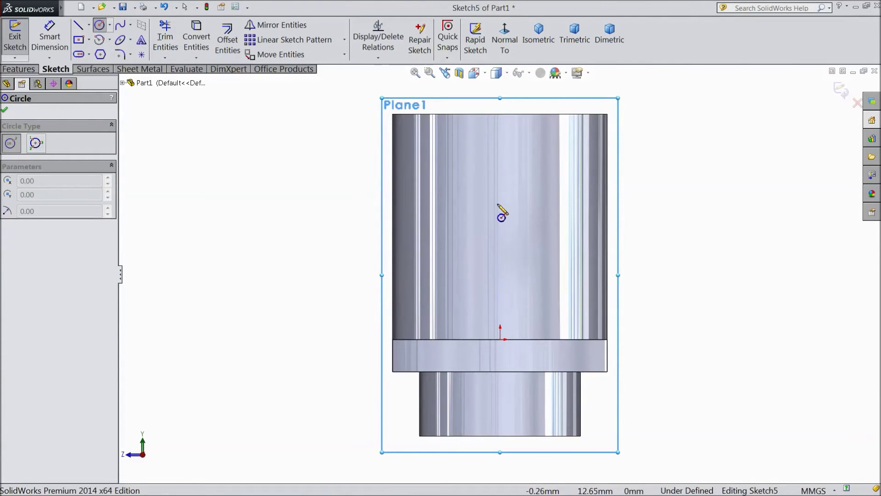
pyautogui.click(500, 195)
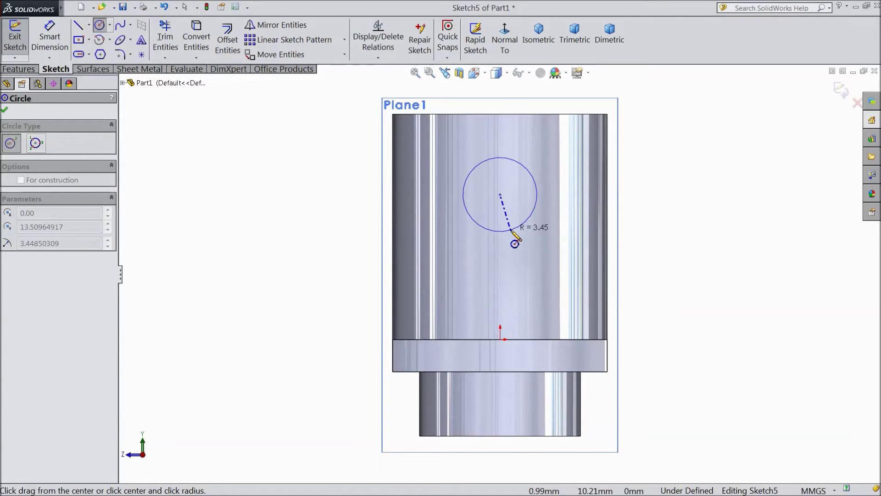
pyautogui.click(487, 229)
pyautogui.click(60, 48)
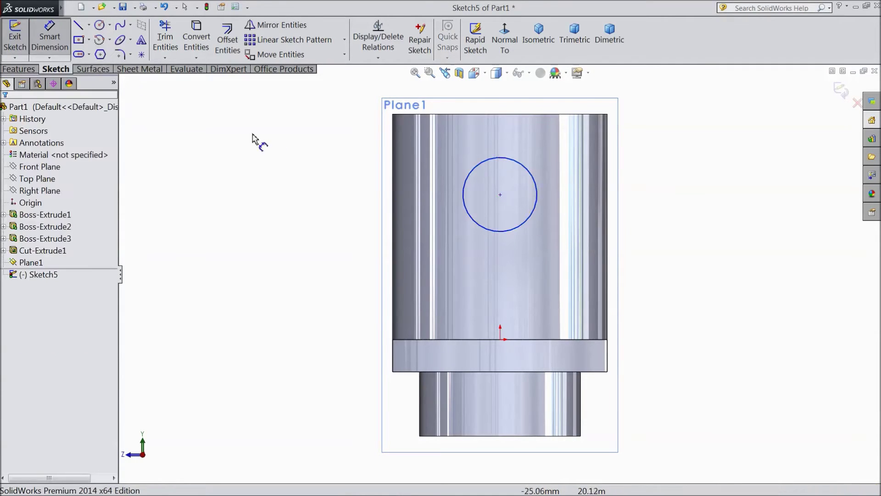
pyautogui.click(536, 206)
pyautogui.click(690, 206)
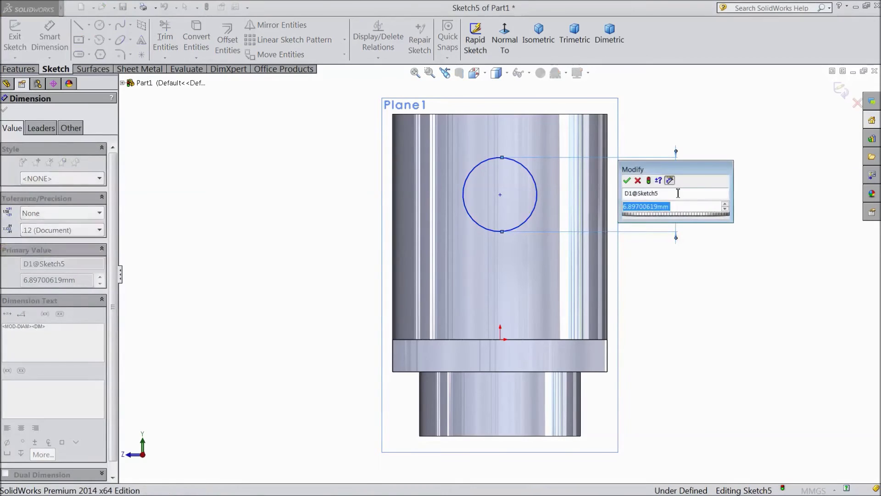
pyautogui.write('8')
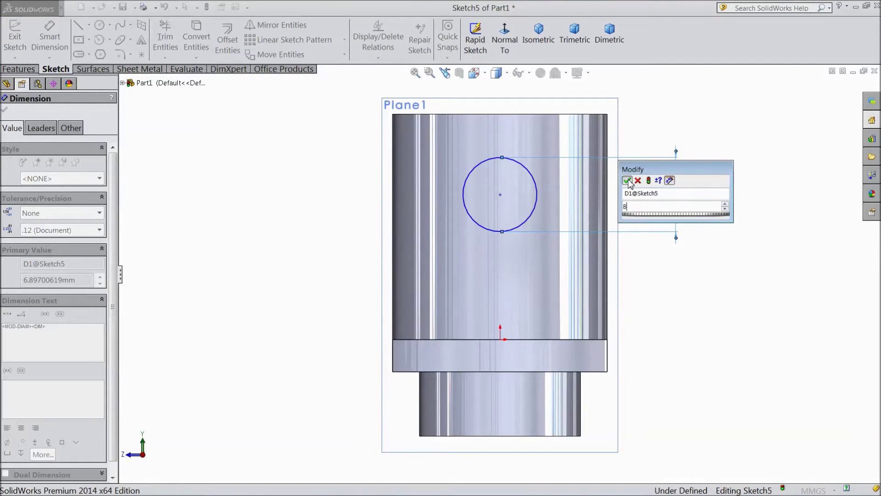
pyautogui.press('Return')
# Step: Dimension the circle's centre 20.5 mm above the part's bottom edge
pyautogui.click(523, 236)
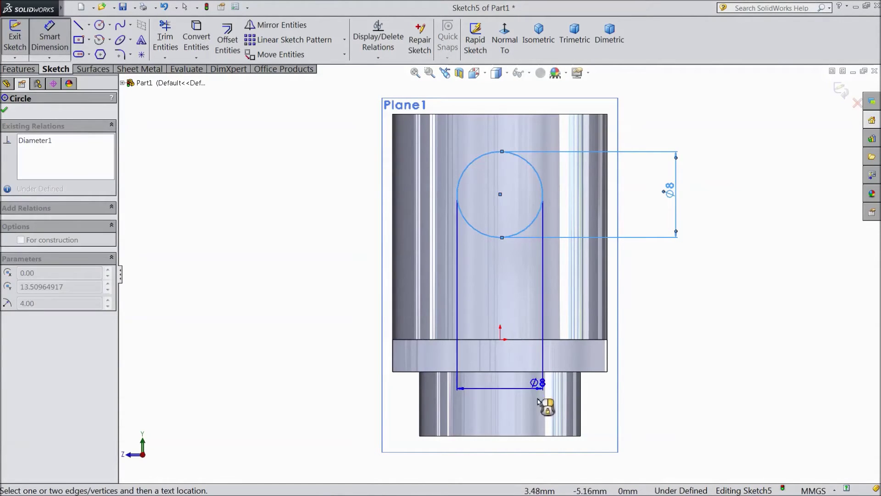
pyautogui.click(543, 437)
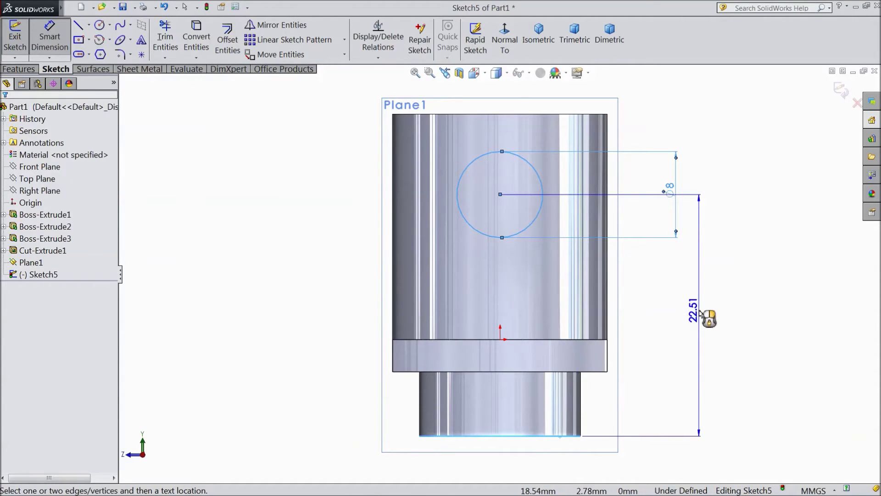
pyautogui.click(702, 317)
pyautogui.write('20.5')
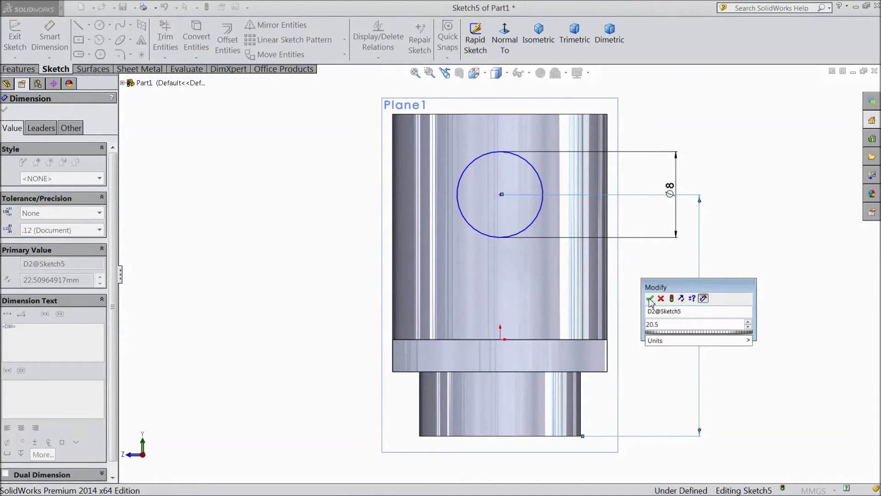
pyautogui.click(650, 299)
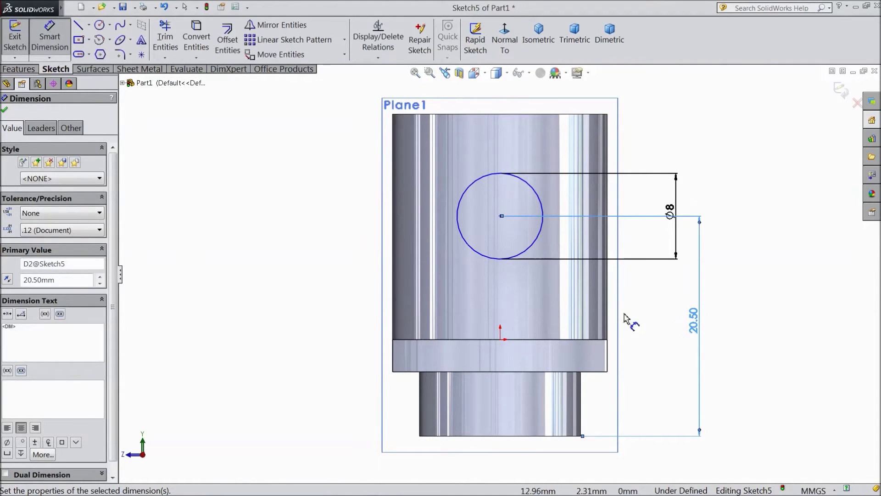
pyautogui.click(6, 112)
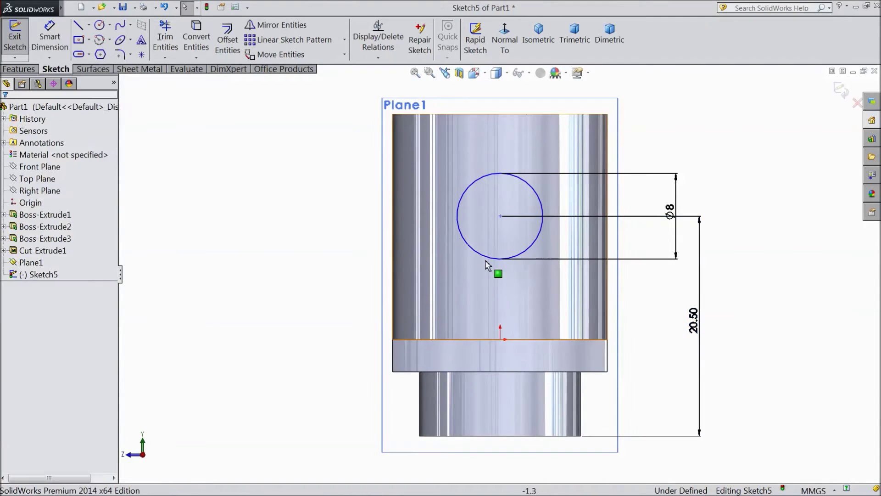
# Step: Add a Vertical relation between the circle centre and the origin
pyautogui.click(501, 216)
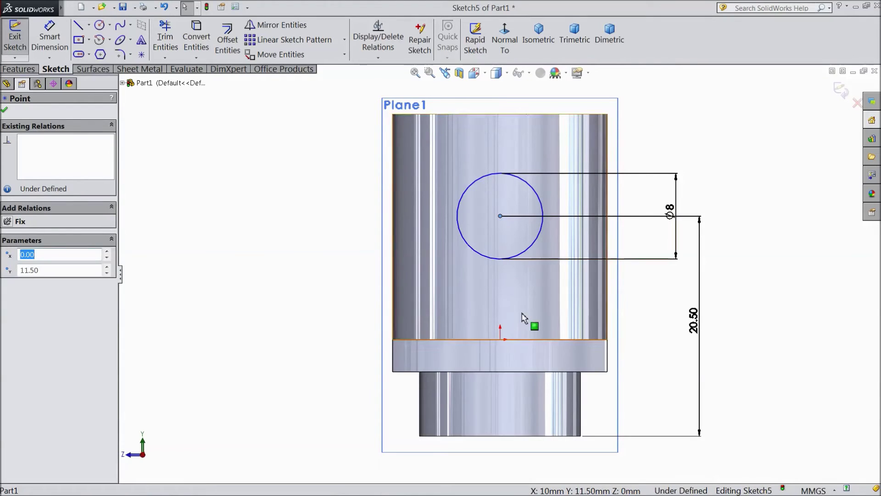
pyautogui.keyDown('ctrl'); pyautogui.click(500, 340); pyautogui.keyUp('ctrl')
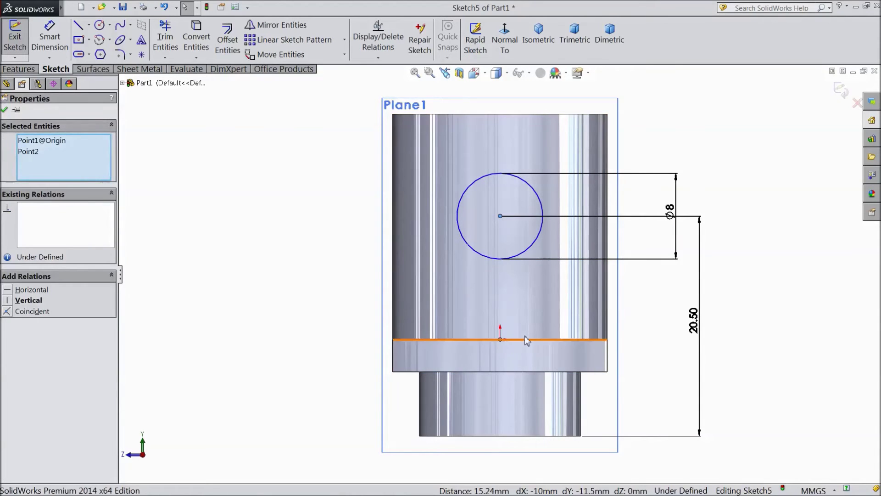
pyautogui.click(537, 304)
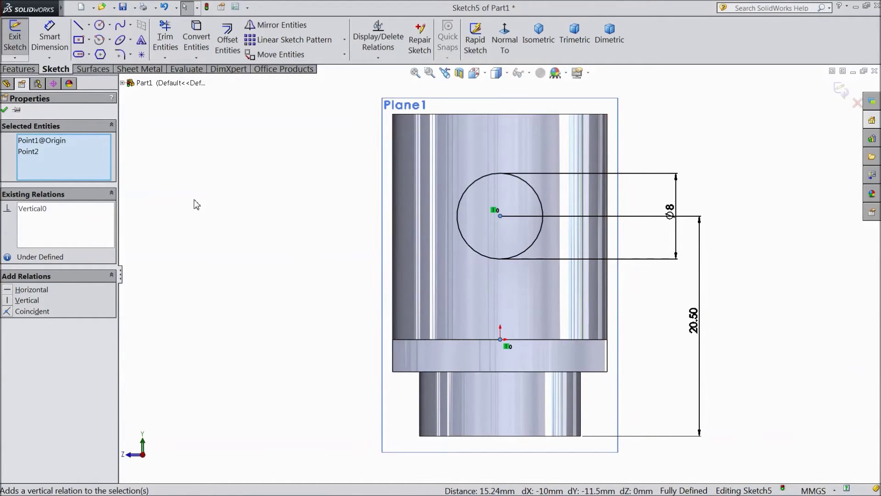
pyautogui.click(4, 110)
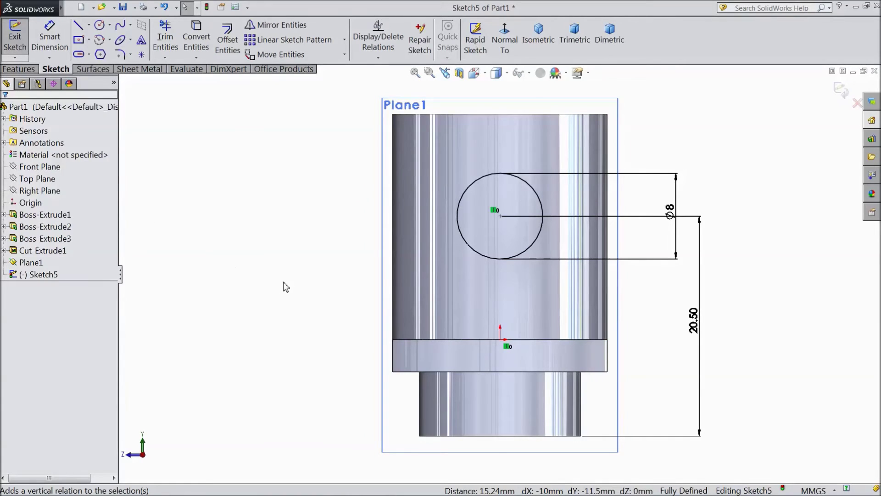
pyautogui.click(22, 70)
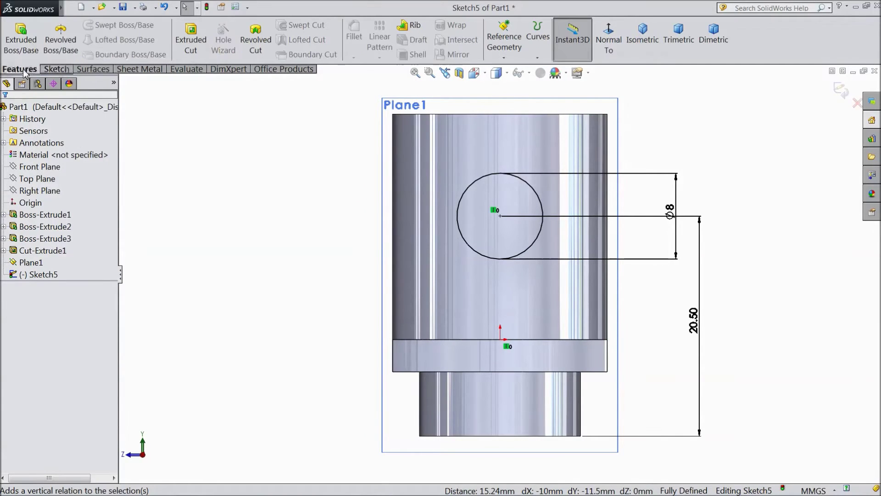
# Step: Extruded-cut the 8 mm circle 1 mm deep into the cylinder's side
pyautogui.click(191, 44)
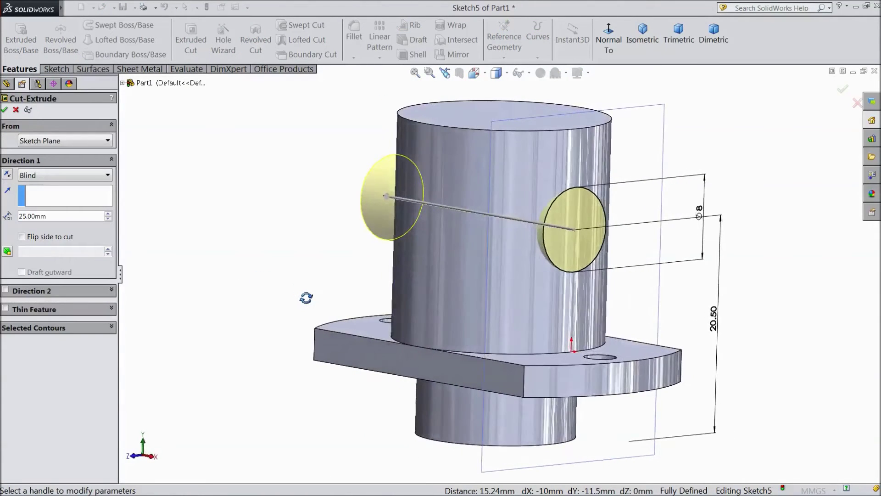
pyautogui.write('1')
pyautogui.press('Return')
pyautogui.moveTo(252, 219)
pyautogui.mouseDown(button='middle')
pyautogui.moveTo(262, 259)
pyautogui.moveTo(278, 266)
pyautogui.moveTo(285, 287)
pyautogui.mouseUp(button='middle')
pyautogui.click(4, 109)
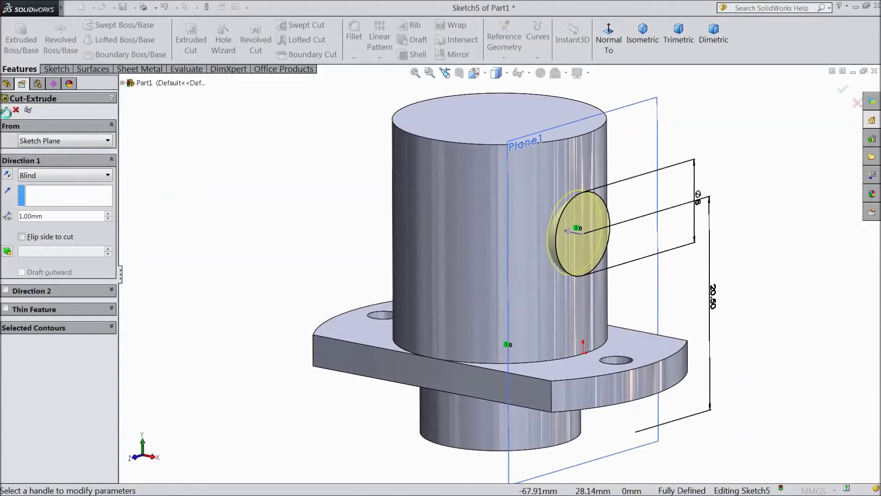
# Step: Open a new sketch on the floor face of the 1 mm recess
pyautogui.moveTo(240, 271); pyautogui.dragTo(226, 281, button='middle')
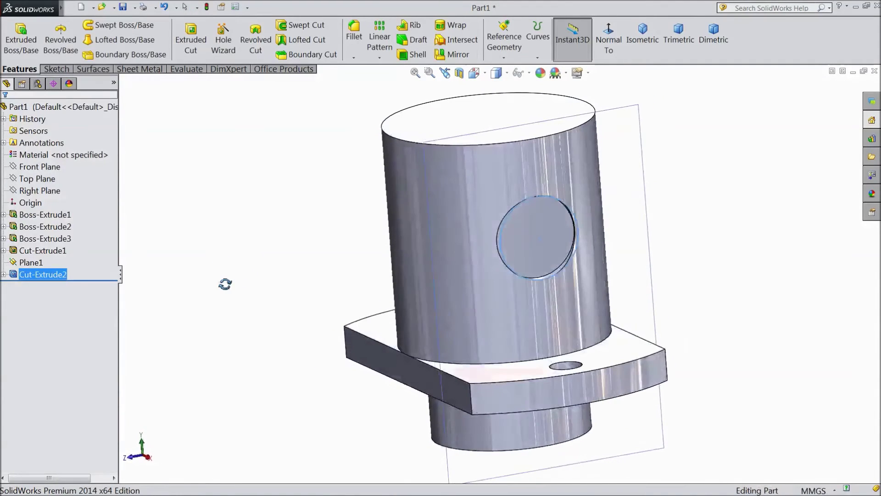
pyautogui.click(533, 244)
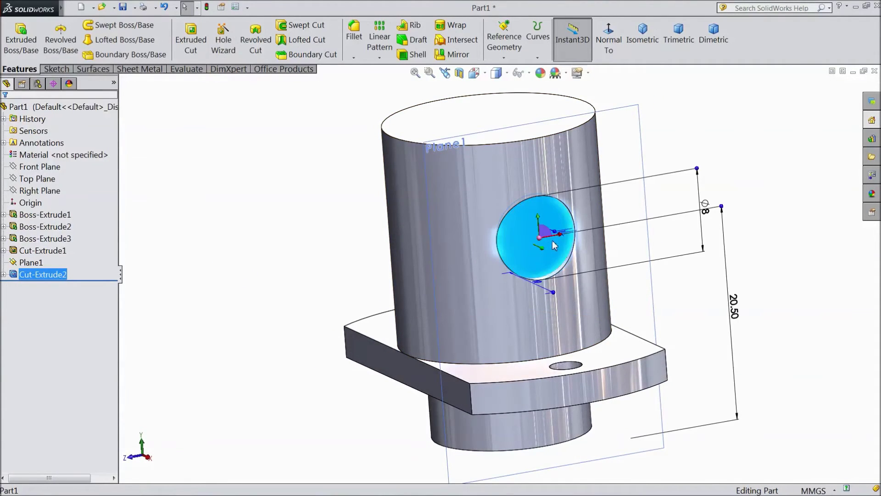
pyautogui.click(571, 223)
# Step: View the face normal and draw a 5 mm diameter circle inside the recess
pyautogui.click(504, 42)
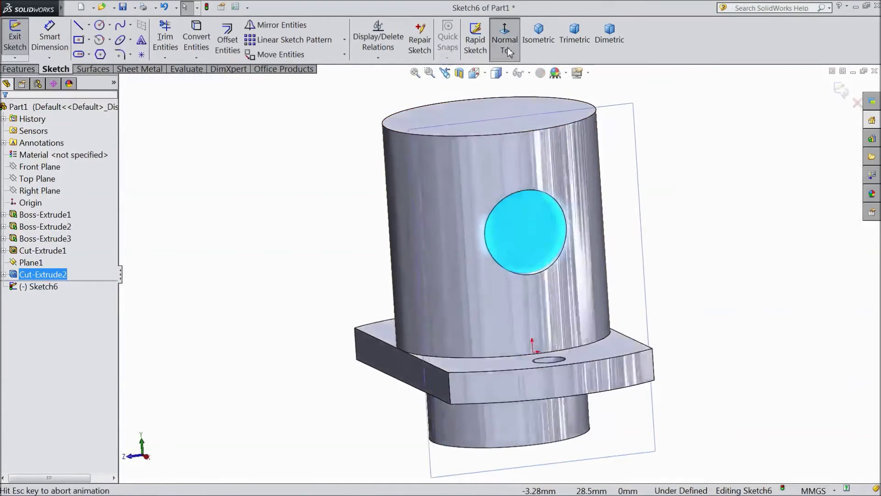
pyautogui.click(99, 26)
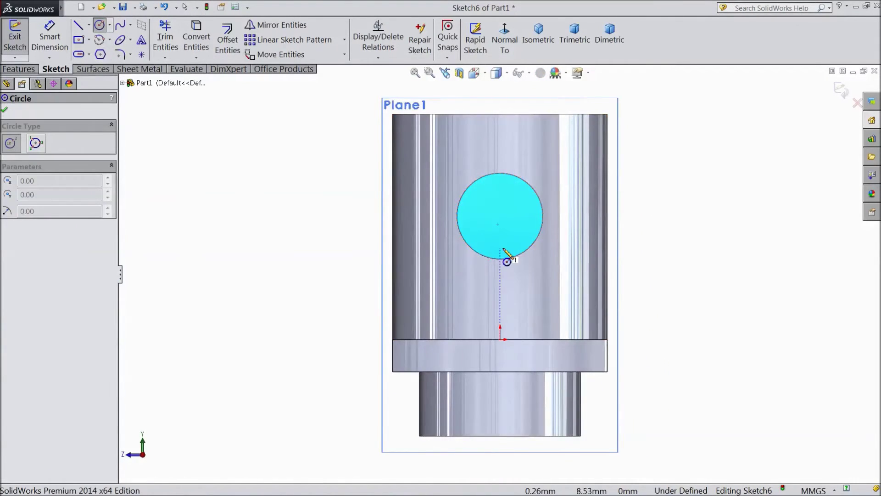
pyautogui.scroll(-5, 514, 225)
pyautogui.click(482, 213)
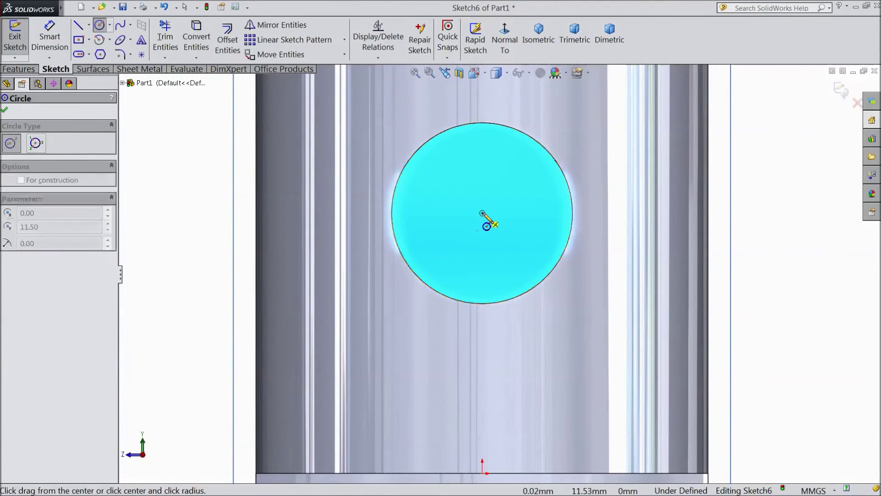
pyautogui.click(490, 269)
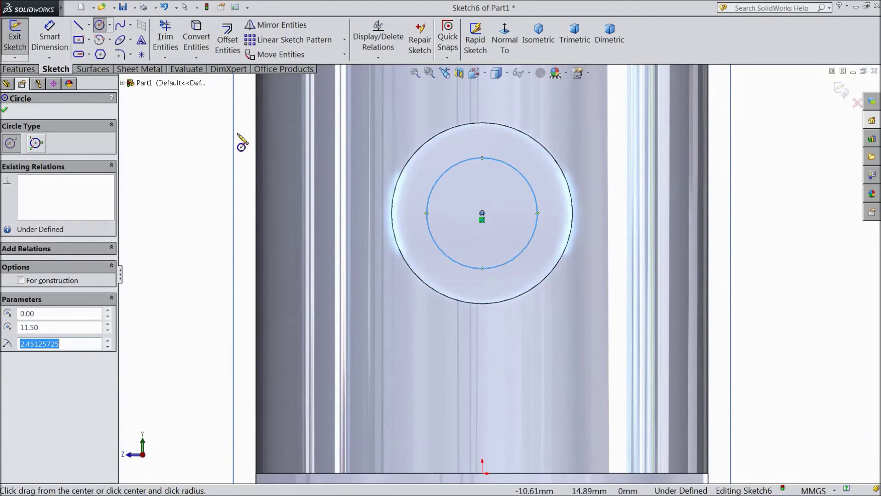
pyautogui.click(50, 37)
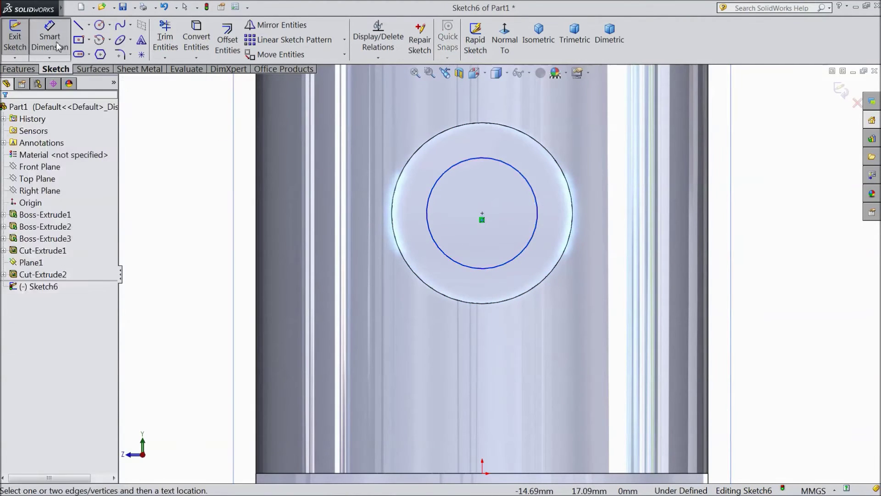
pyautogui.click(522, 264)
pyautogui.click(772, 225)
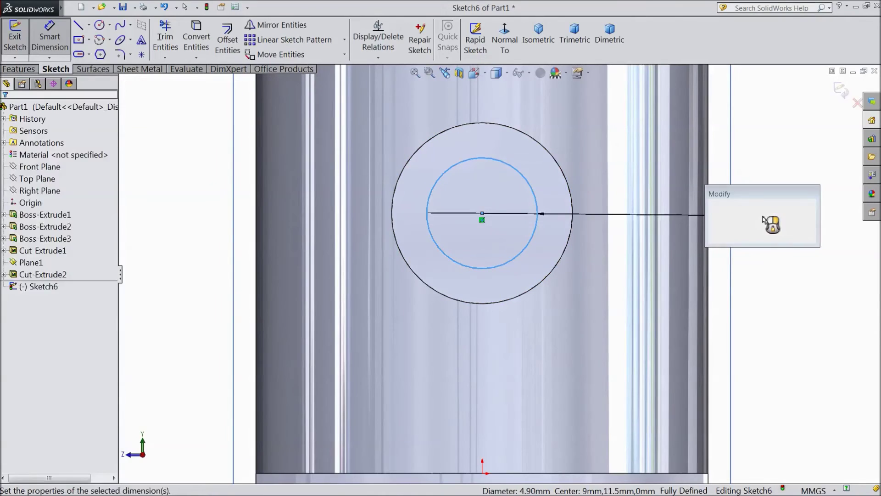
pyautogui.write('5')
pyautogui.click(716, 205)
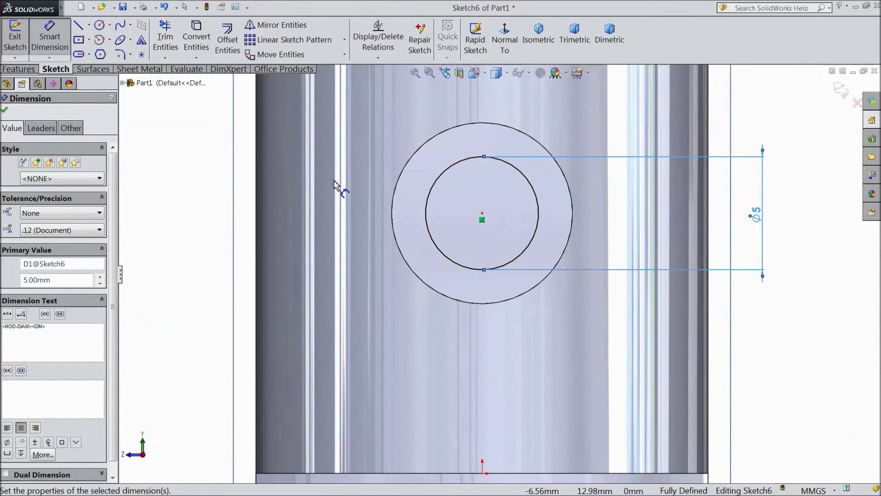
pyautogui.click(4, 111)
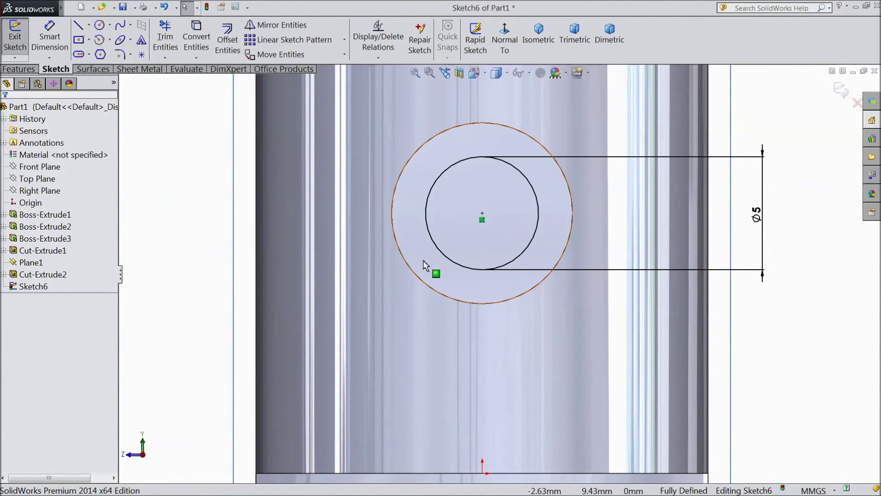
# Step: Make the 5 mm circle concentric with the recess edge to fully define it
pyautogui.click(446, 260)
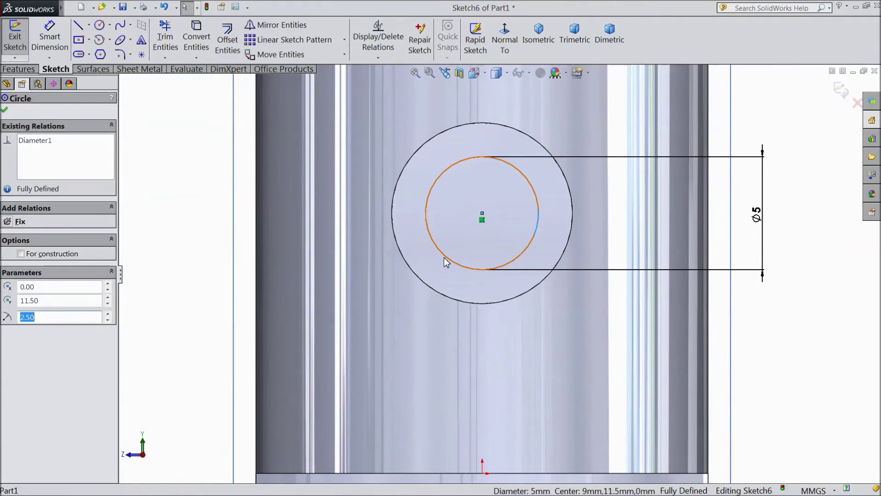
pyautogui.keyDown('ctrl'); pyautogui.click(452, 300); pyautogui.keyUp('ctrl')
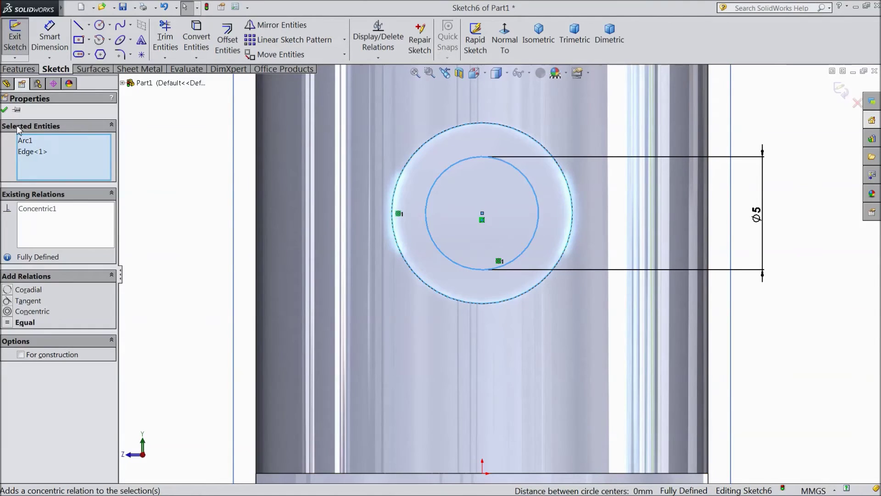
pyautogui.click(5, 111)
pyautogui.scroll(4, 330, 260)
pyautogui.moveTo(324, 333); pyautogui.dragTo(299, 338, button='middle')
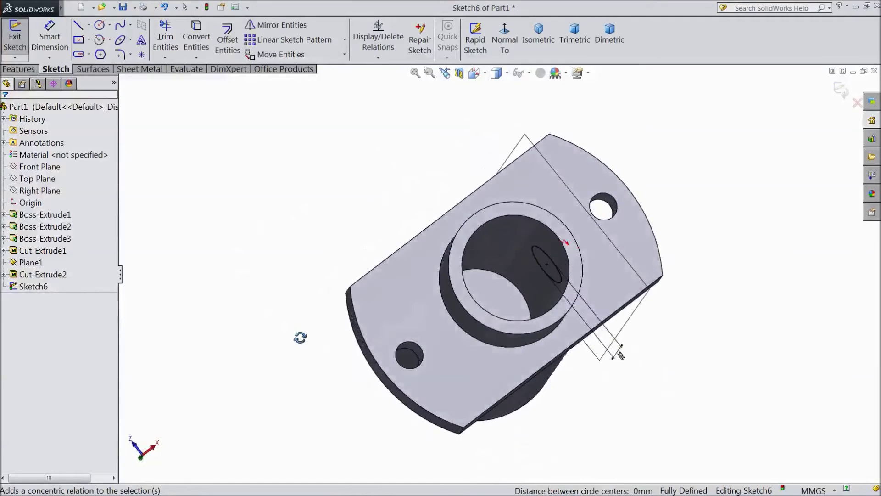
pyautogui.scroll(-2, 584, 288)
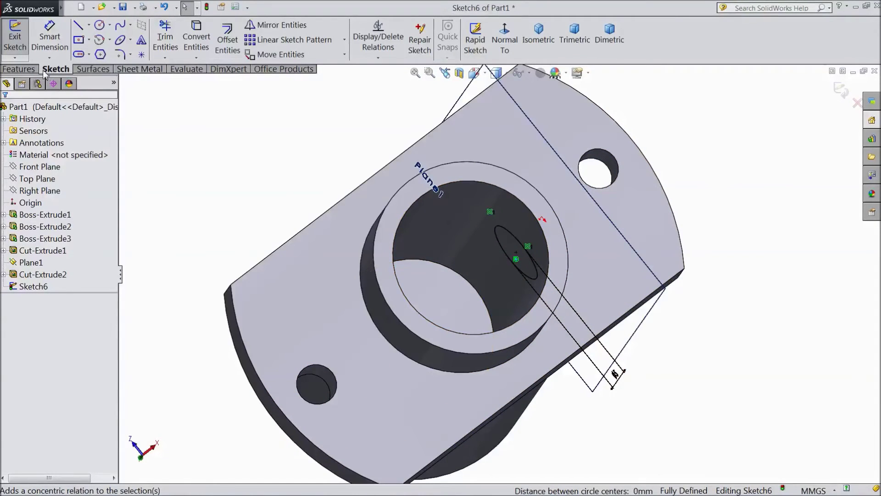
pyautogui.click(18, 69)
# Step: Extruded-cut the Ø5 circle Blind 5 mm deep from the recess floor
pyautogui.click(191, 39)
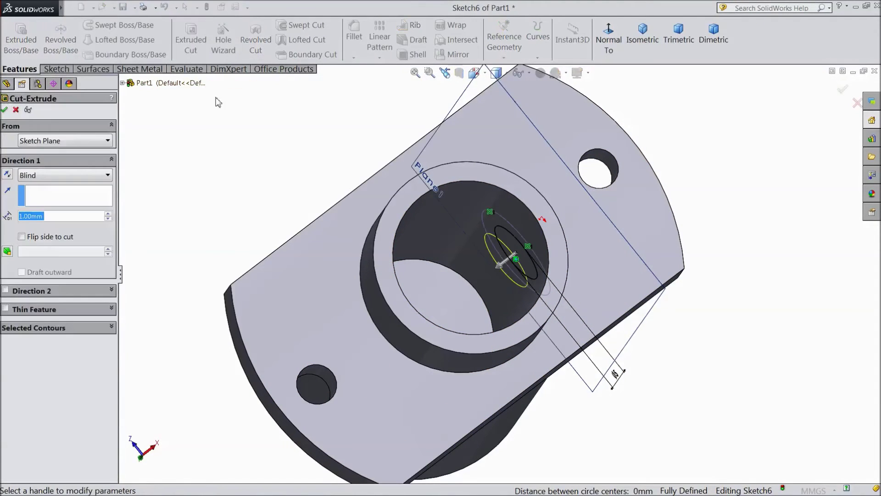
pyautogui.click(500, 267)
pyautogui.click(473, 281)
pyautogui.moveTo(727, 166); pyautogui.dragTo(729, 195, button='middle')
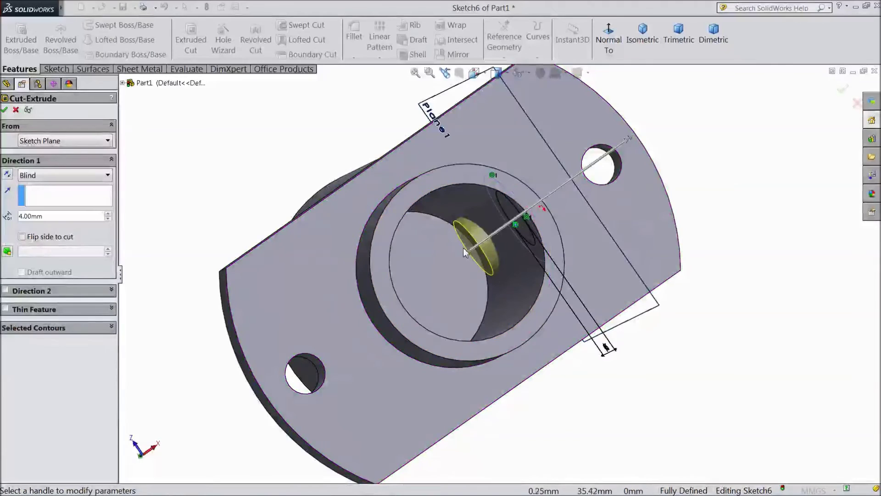
pyautogui.click(469, 256)
pyautogui.click(485, 285)
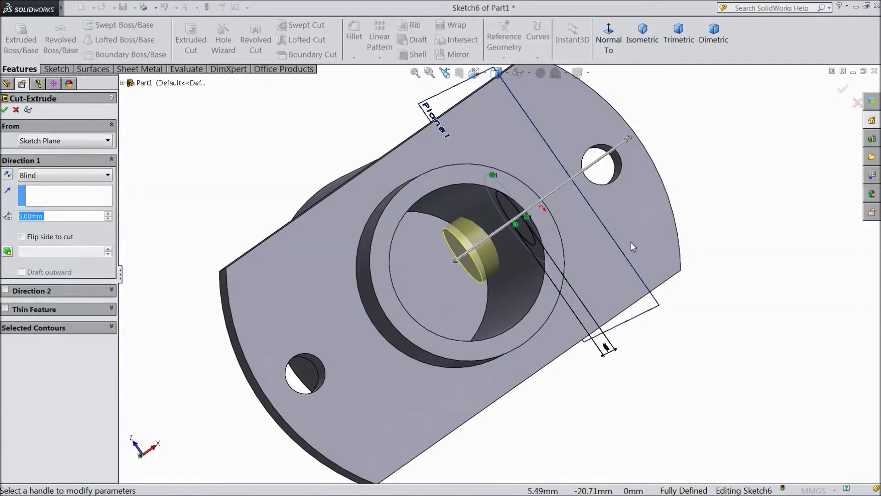
pyautogui.click(843, 89)
pyautogui.moveTo(668, 178); pyautogui.dragTo(623, 340, button='middle')
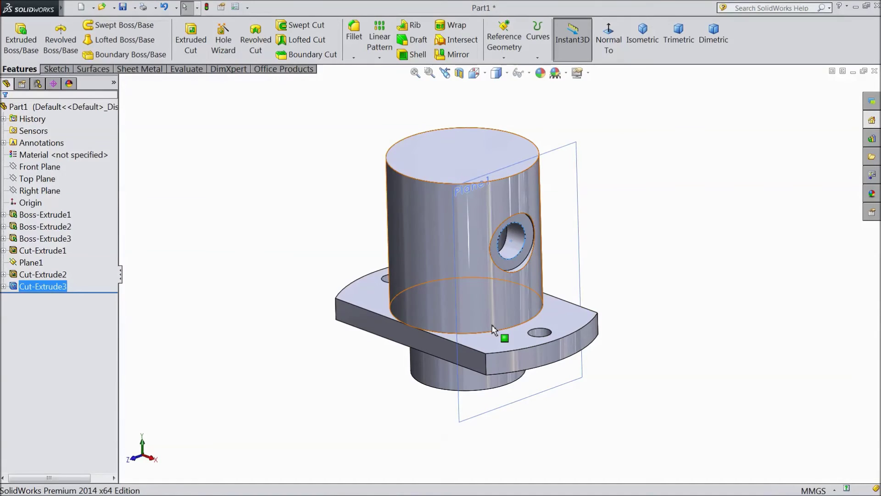
# Step: Chamfer the cylinder's top circular edge by 1 mm
pyautogui.click(354, 58)
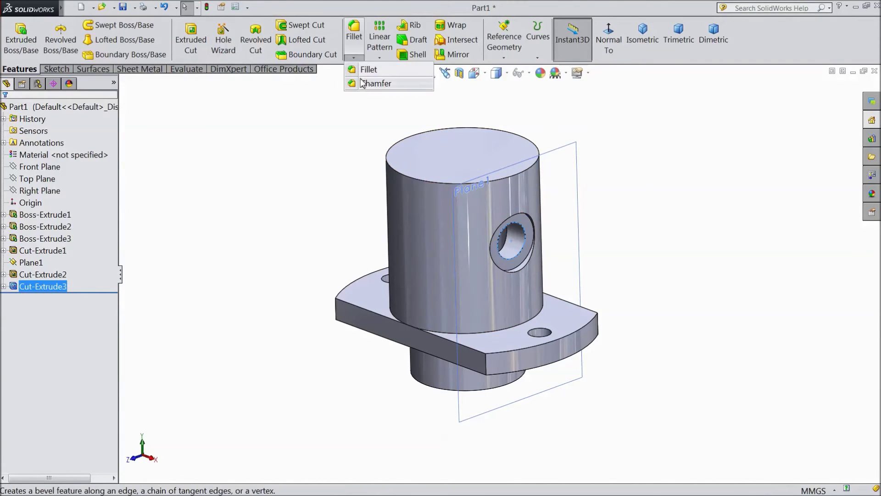
pyautogui.click(371, 83)
pyautogui.write('1')
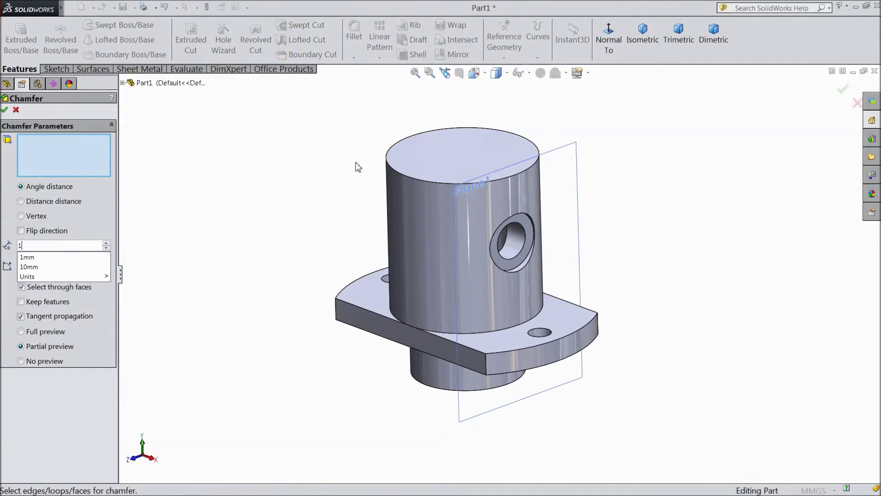
pyautogui.click(407, 181)
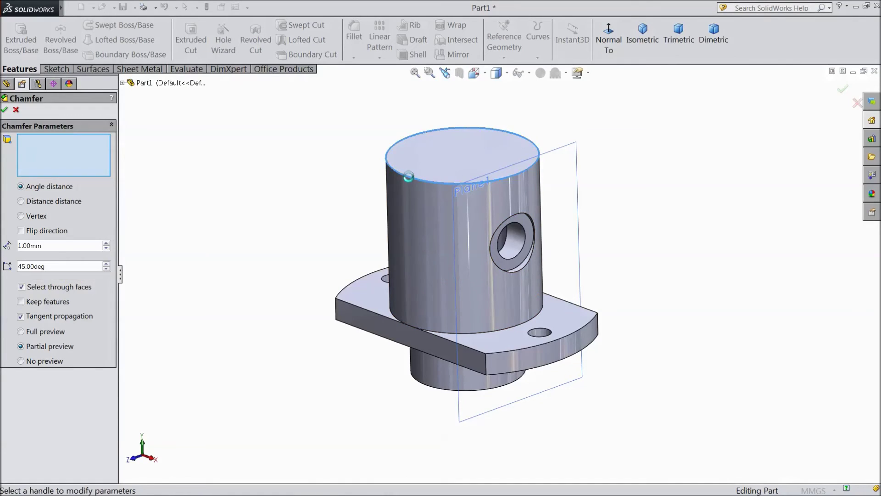
pyautogui.click(5, 110)
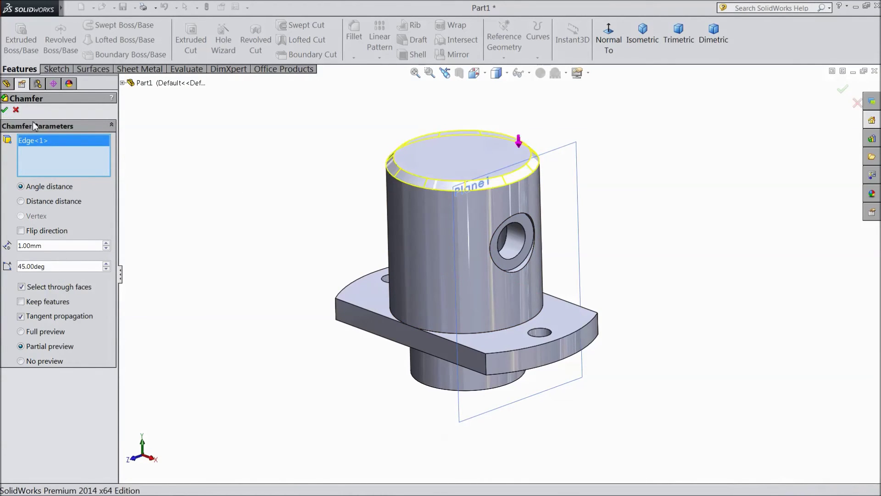
# Step: Fillet the edge where the cylinder meets the flange with a 1 mm radius
pyautogui.click(354, 40)
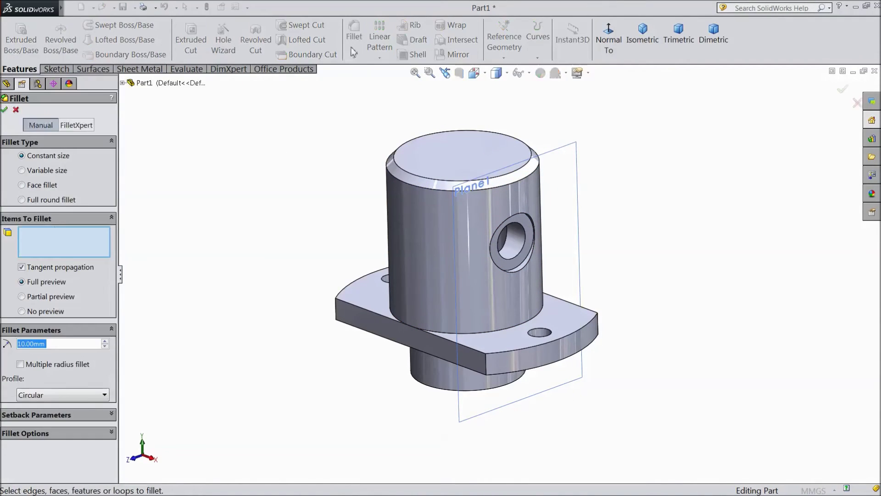
pyautogui.write('1')
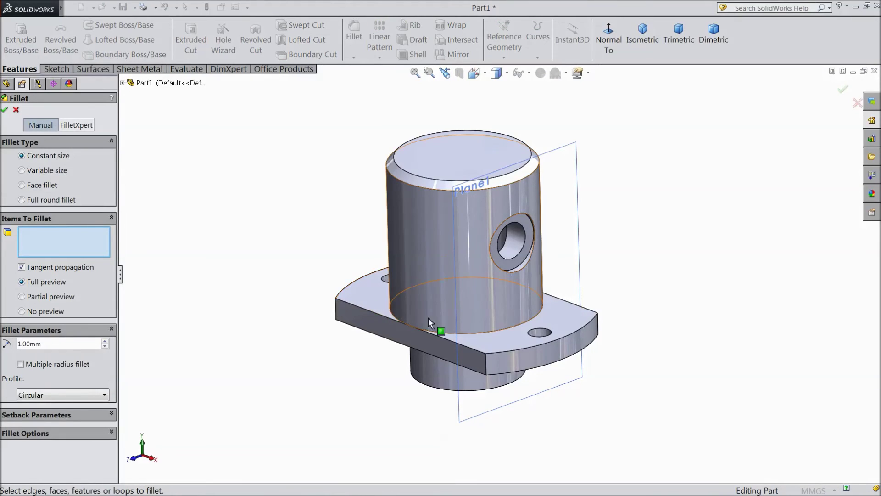
pyautogui.click(493, 336)
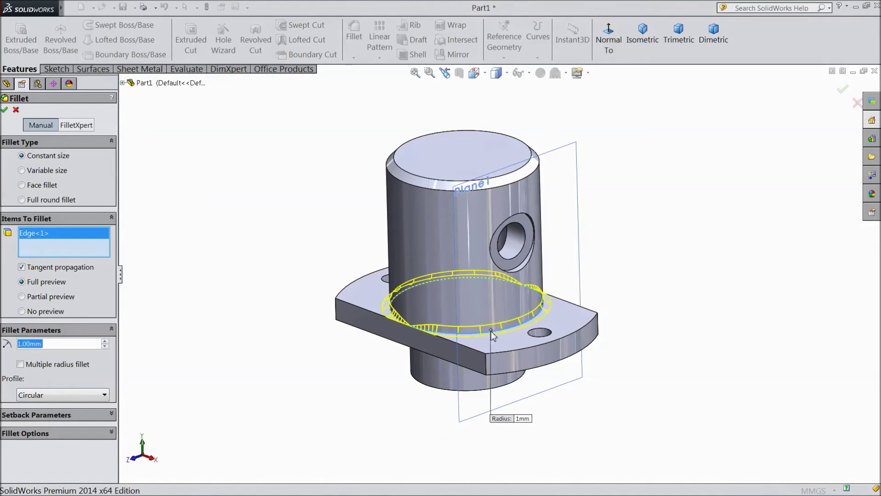
pyautogui.click(843, 91)
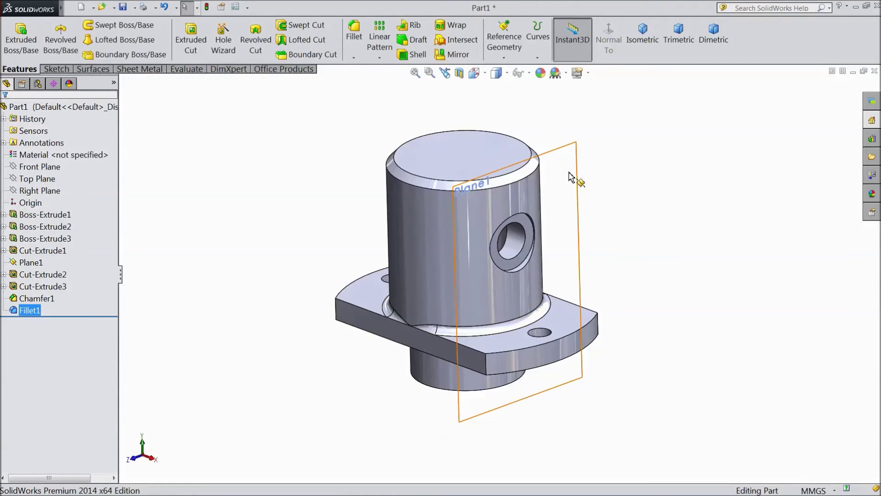